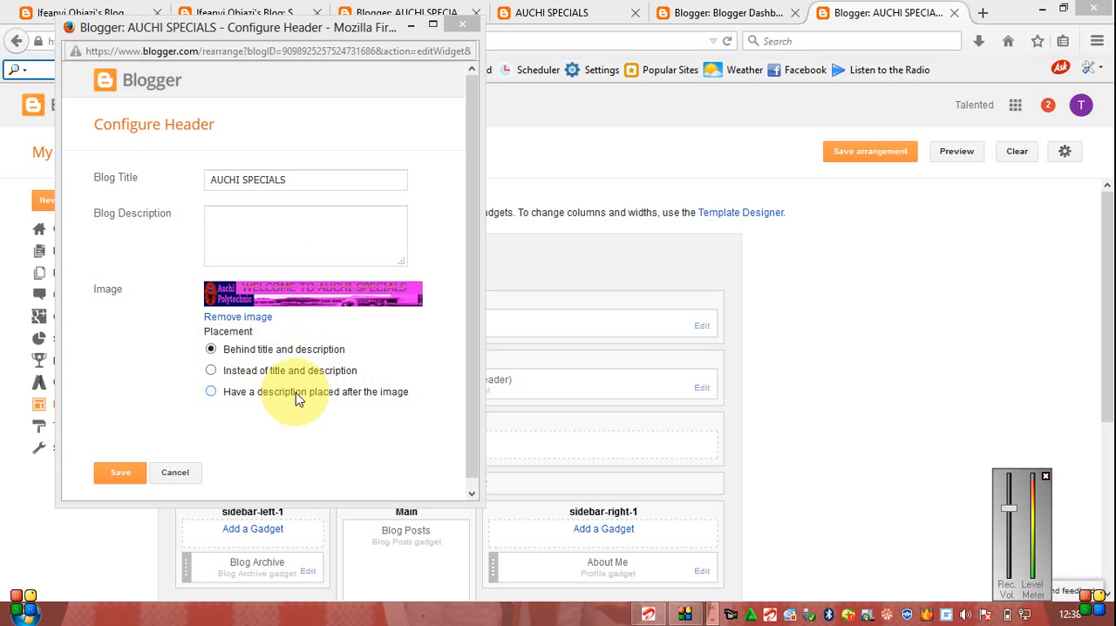
- Save the blog header with its image placed instead of title and description, and reload the live AUCHI SPECIALS blog
click(211, 371)
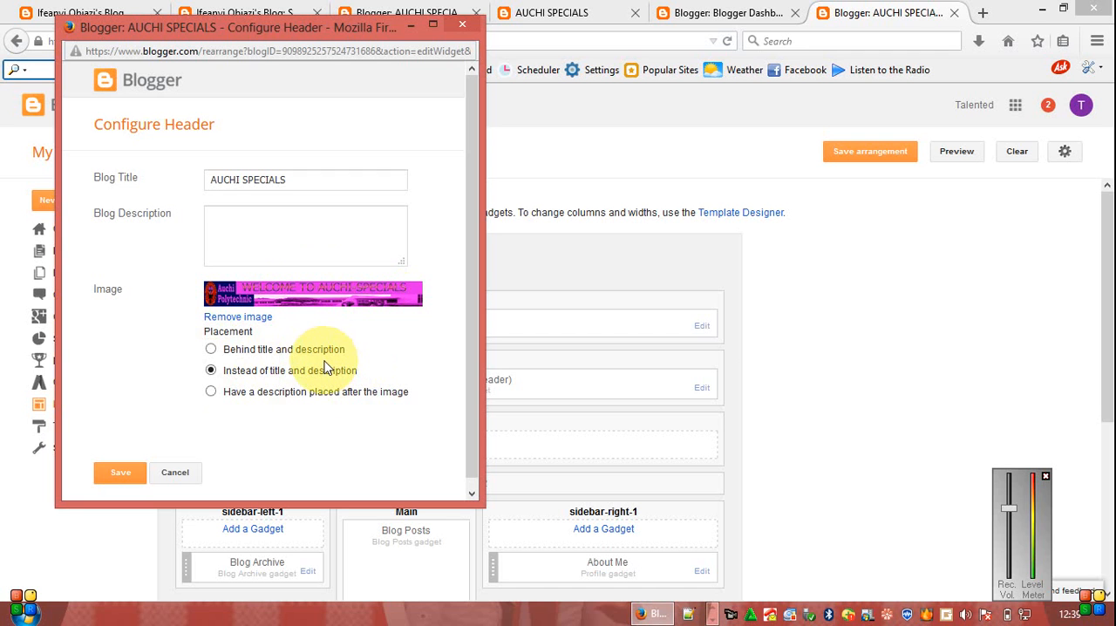
click(127, 478)
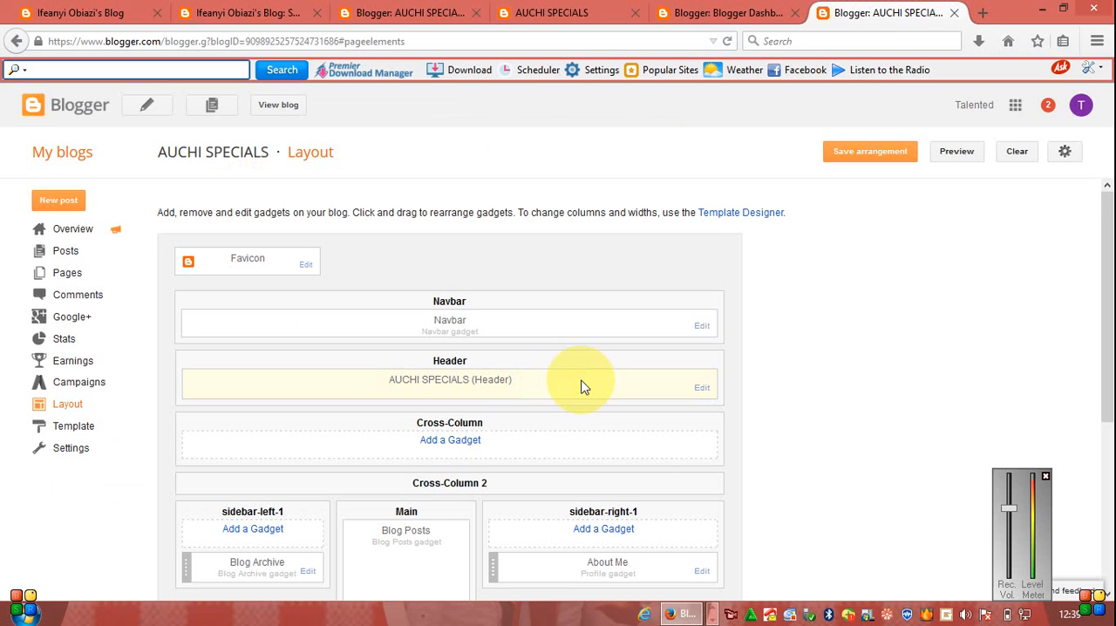
click(547, 12)
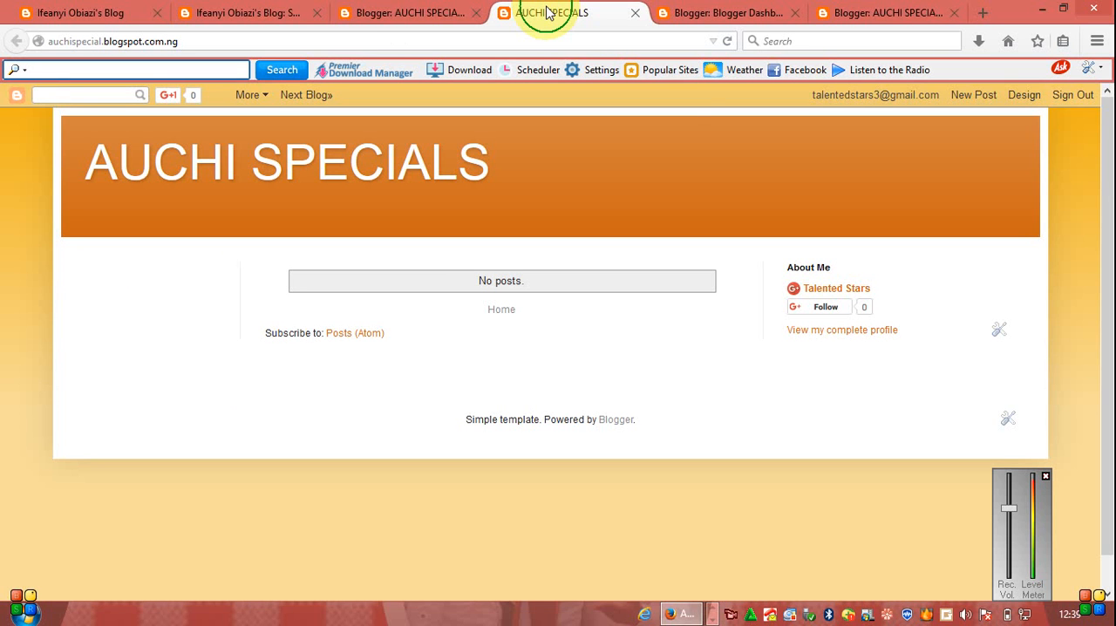
right_click(551, 12)
click(572, 27)
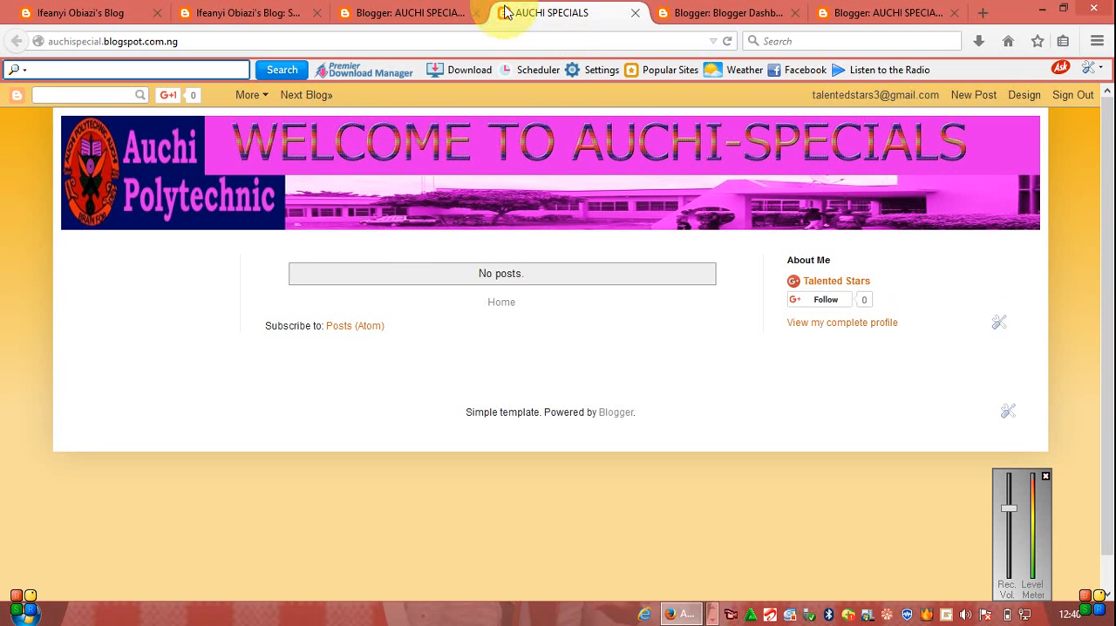
- Close the AUCHI SPECIALS layout page and reload that blog's Template Designer page
click(755, 12)
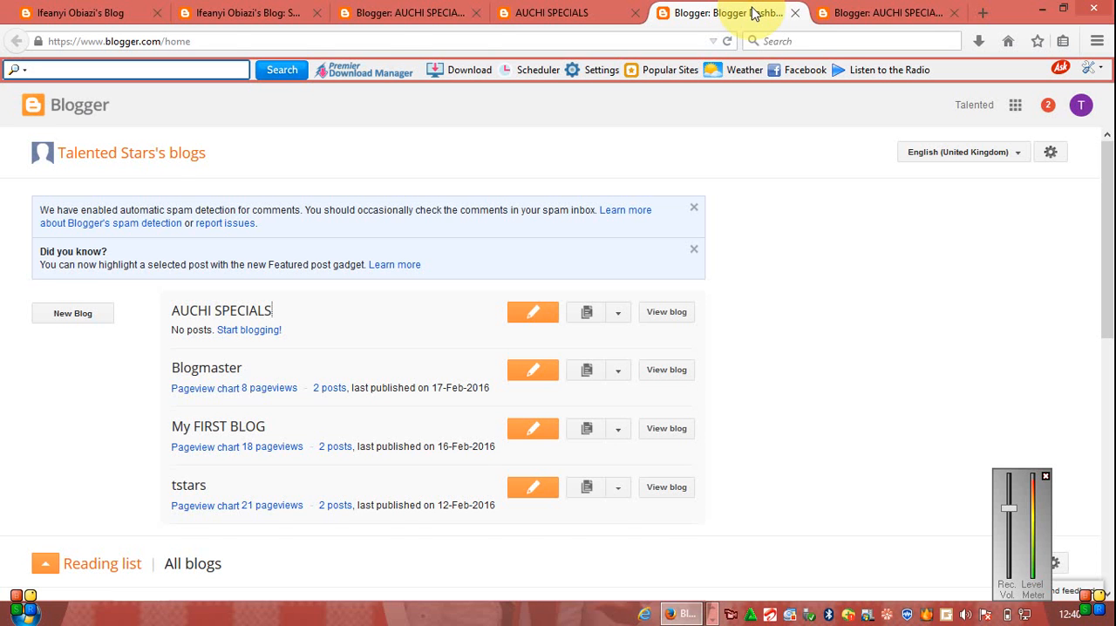
click(843, 12)
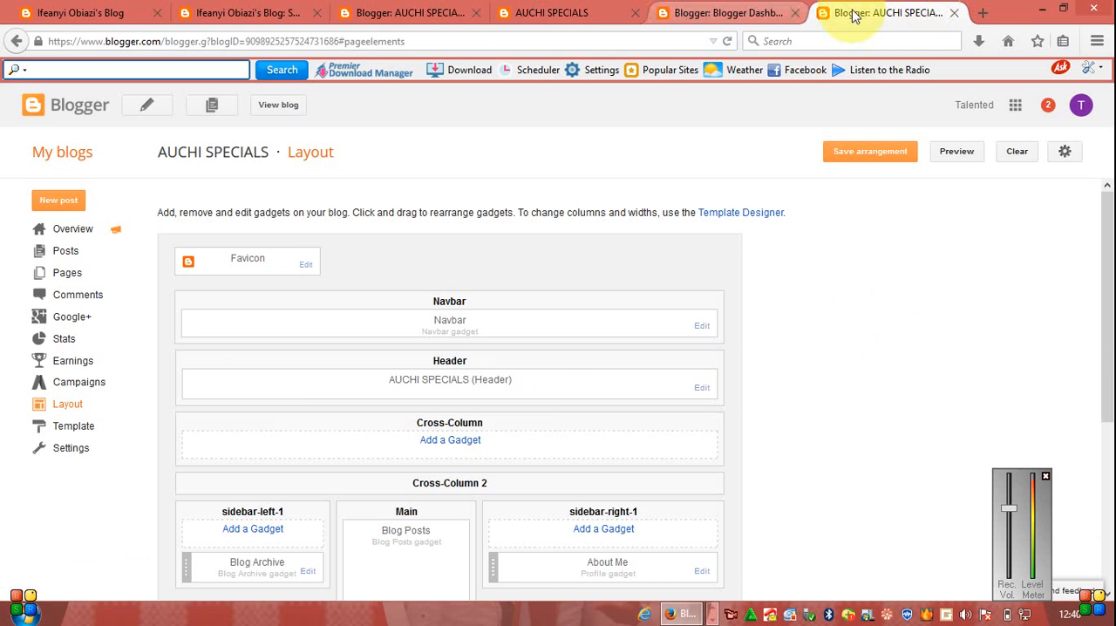
click(954, 13)
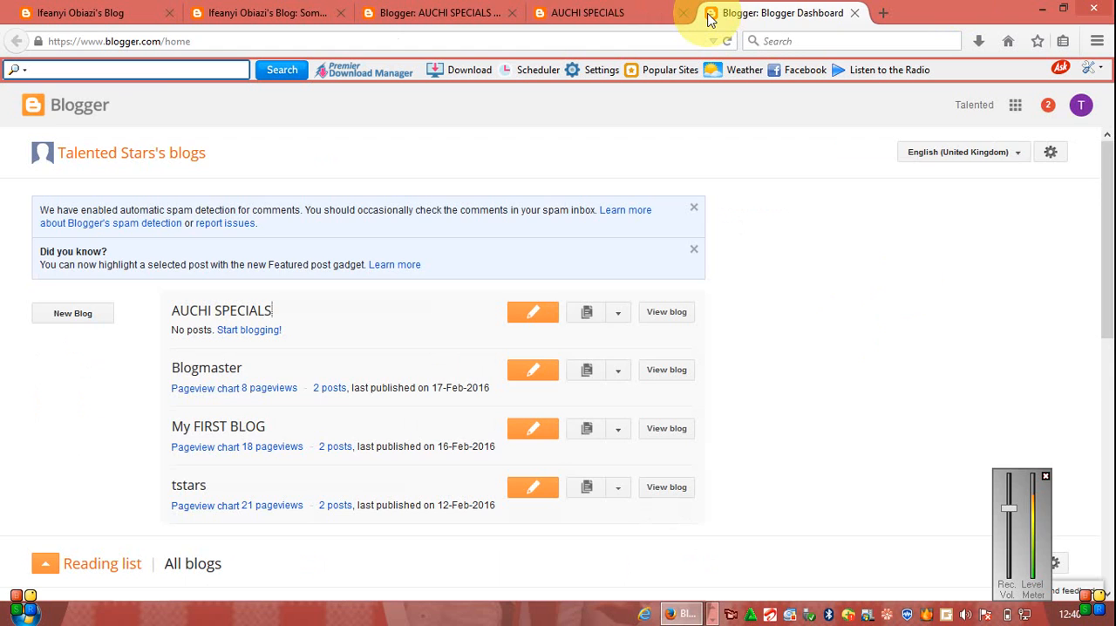
click(555, 17)
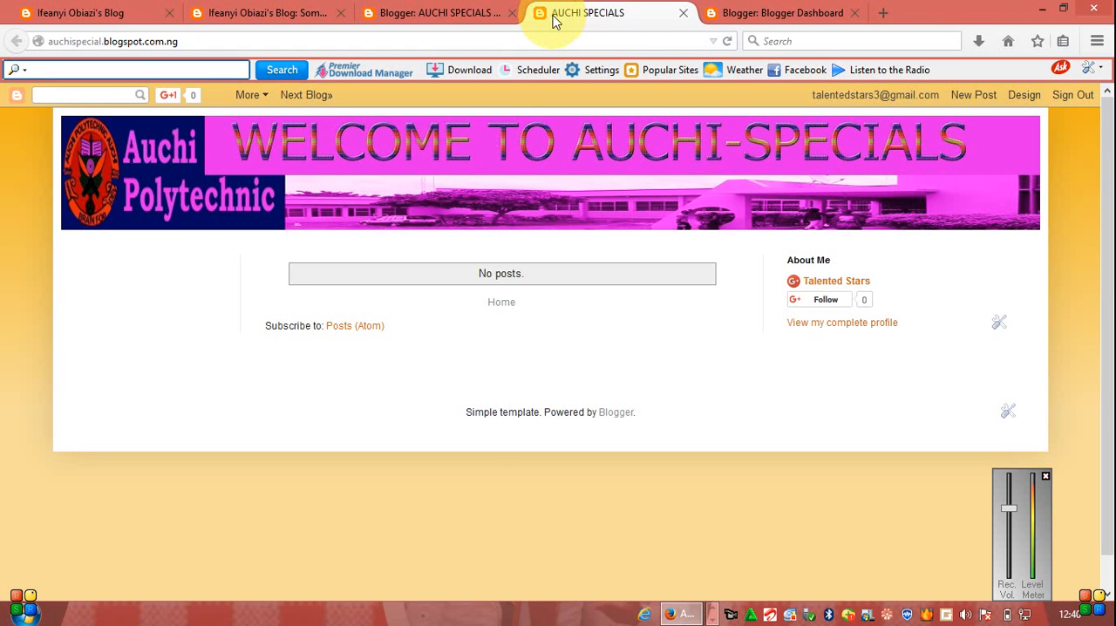
click(427, 14)
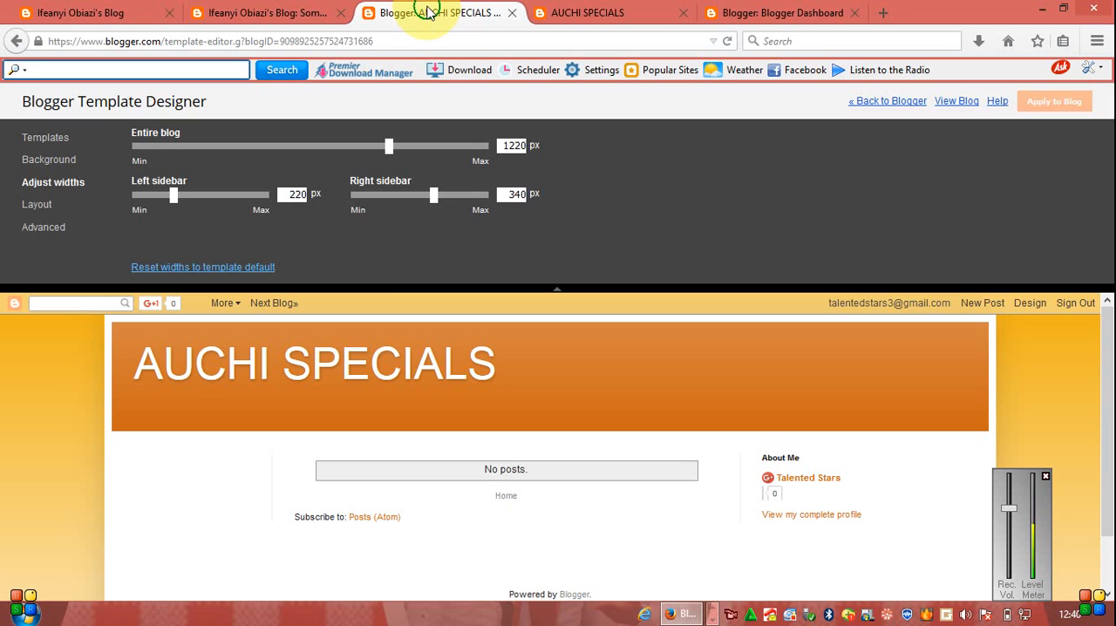
right_click(427, 9)
click(456, 24)
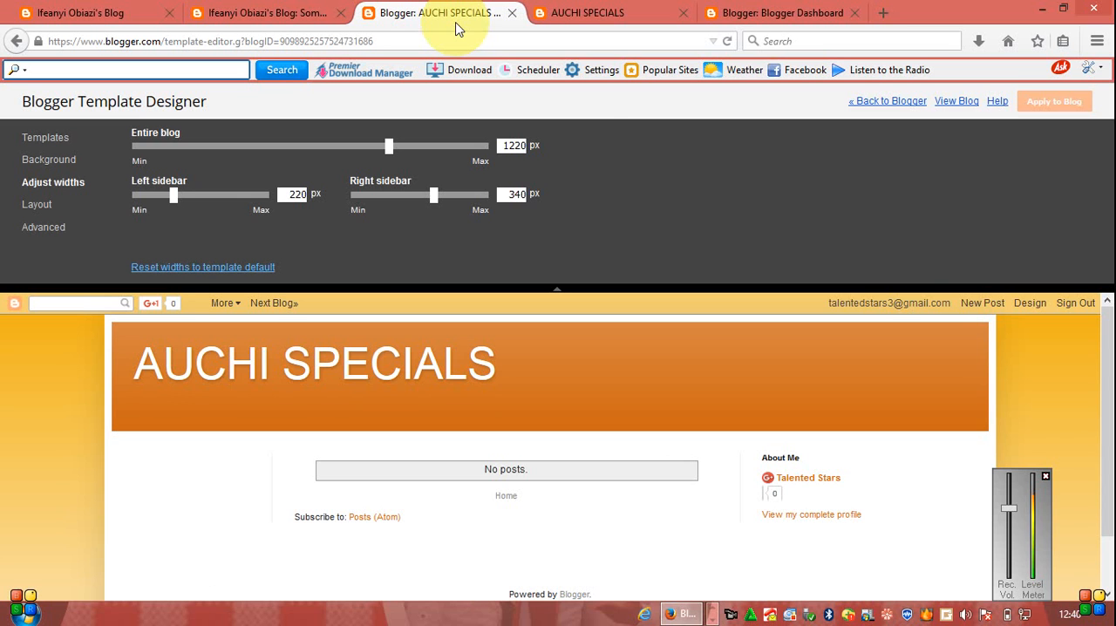
click(455, 24)
right_click(454, 24)
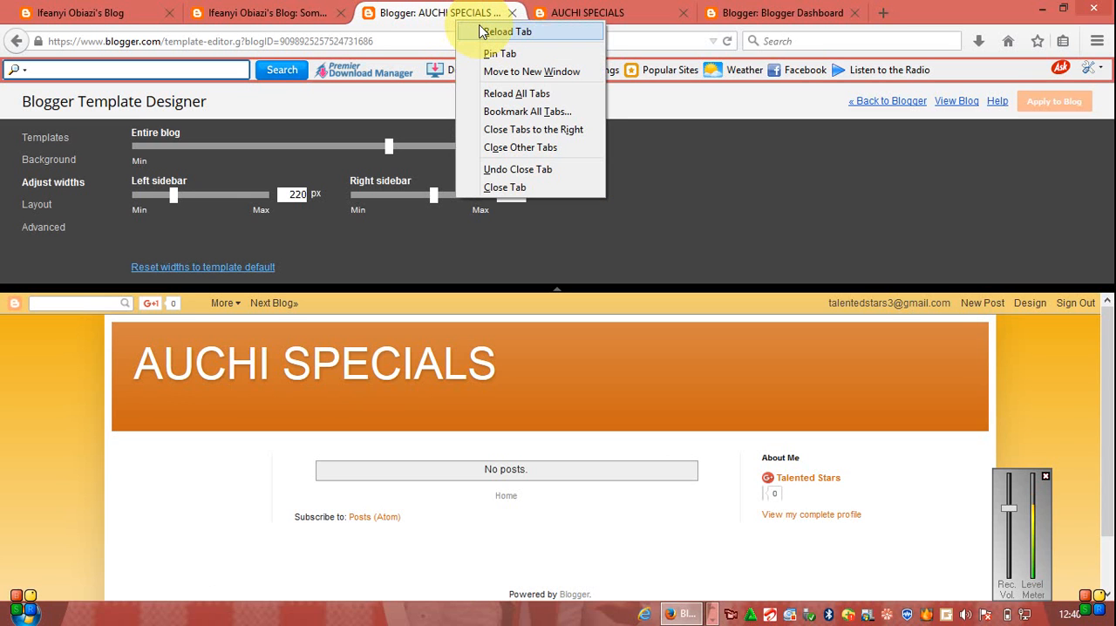
click(482, 32)
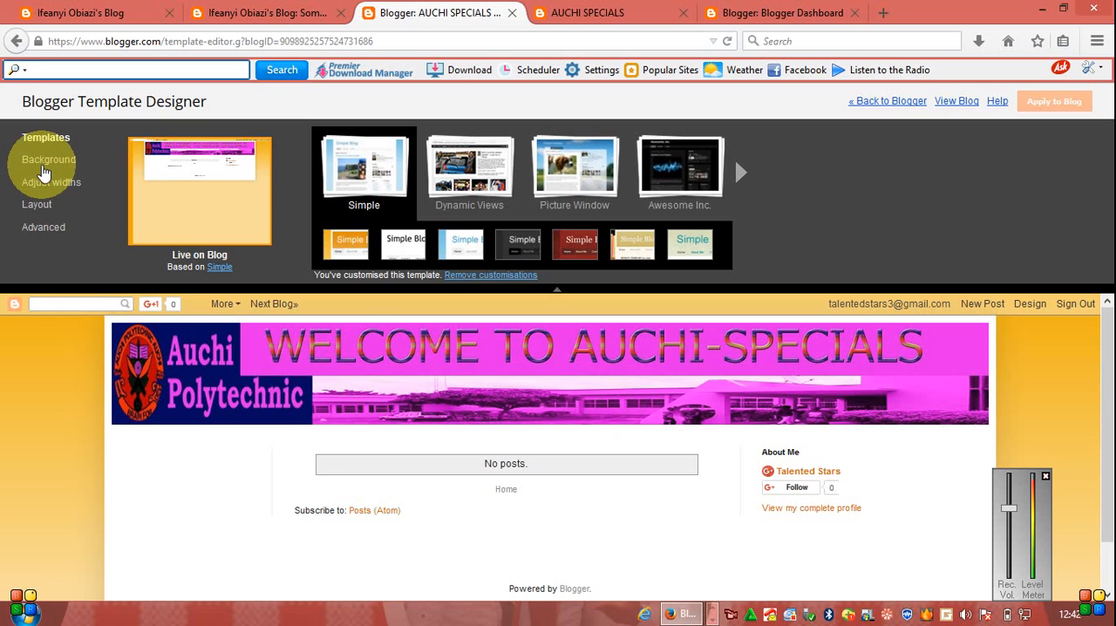
- Look through the Abstract background images in the template's Background settings and close the selection without choosing one
click(44, 165)
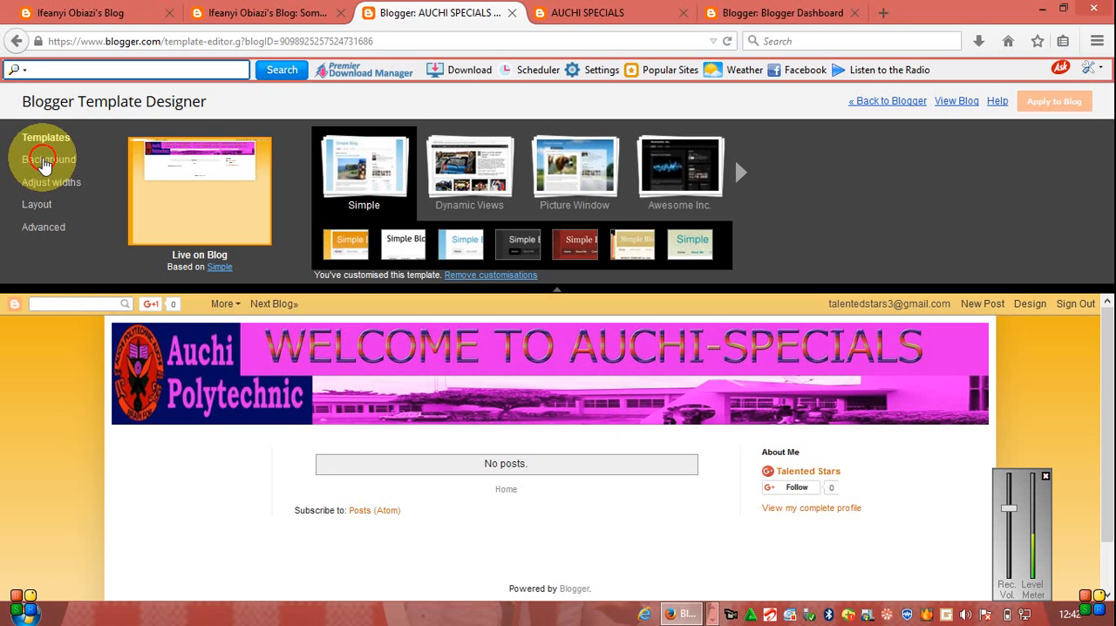
click(185, 169)
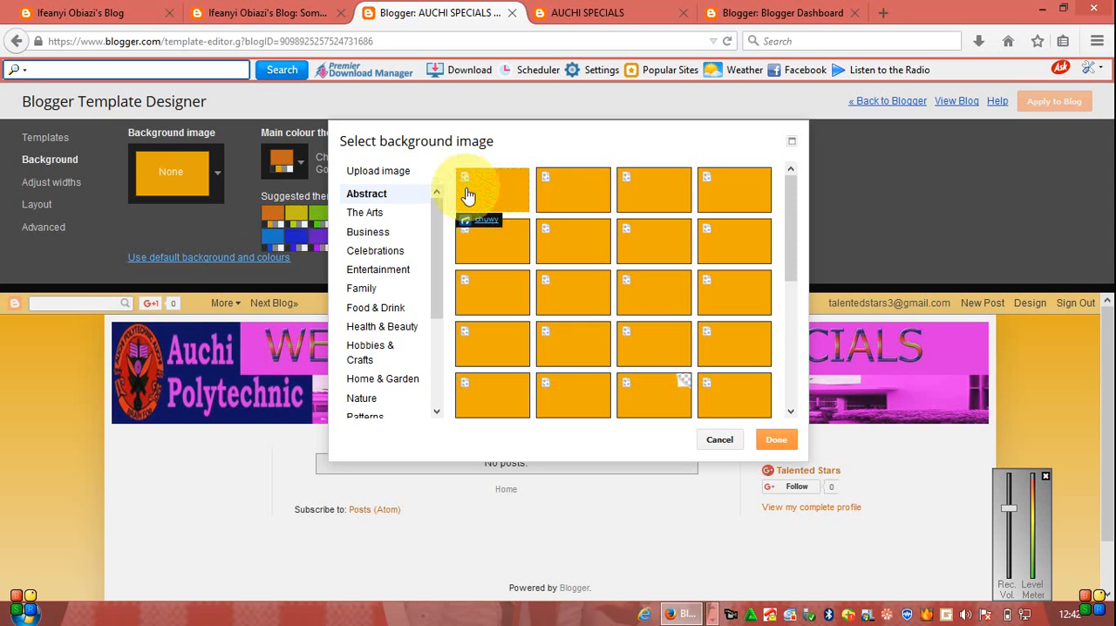
drag(793, 255, 755, 420)
click(779, 439)
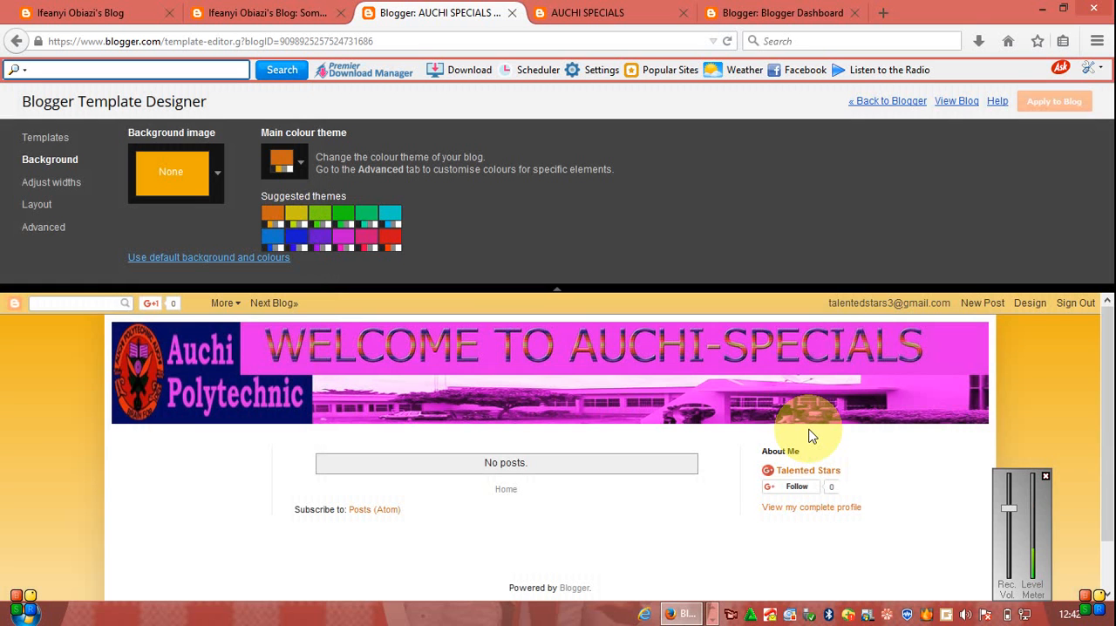
- Try the suggested magenta, lime green and blue colour themes on the blog and settle on magenta
click(346, 244)
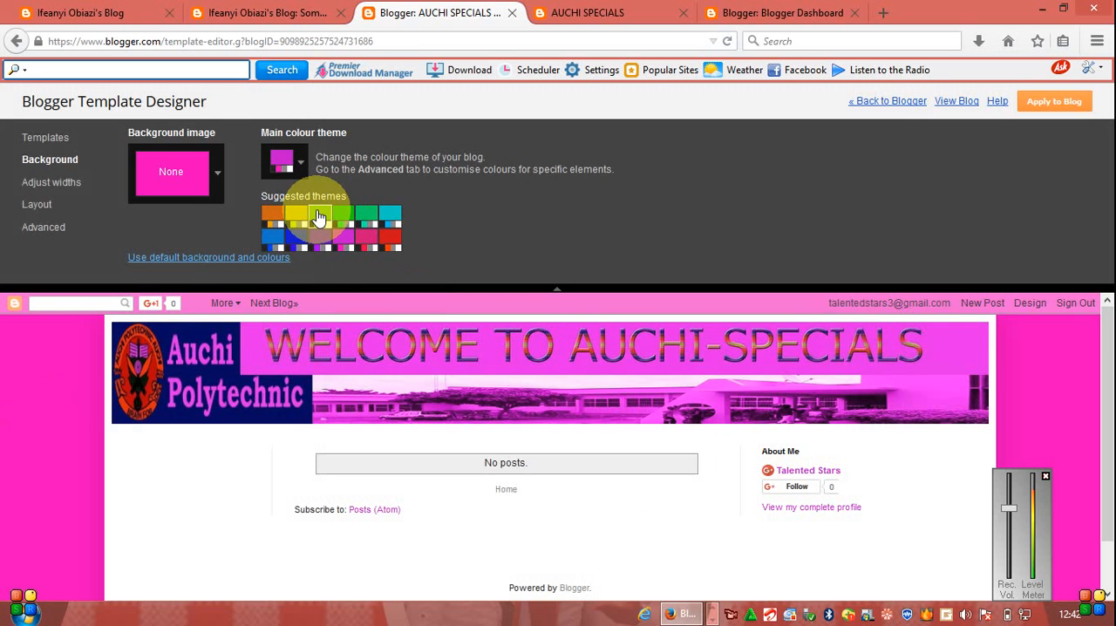
click(320, 216)
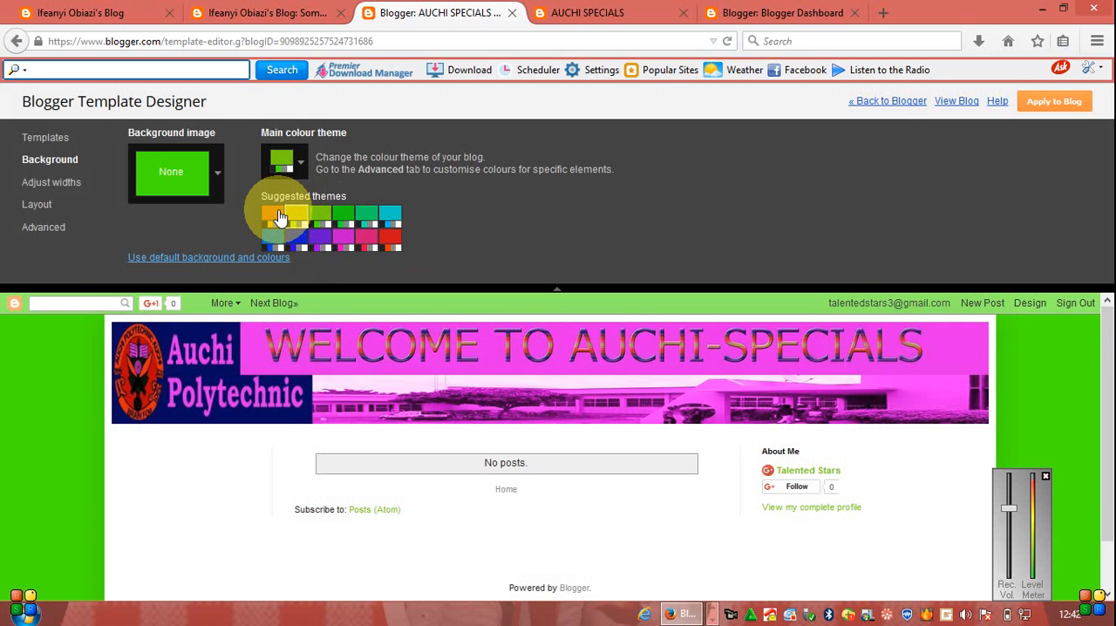
click(279, 217)
click(297, 239)
click(297, 240)
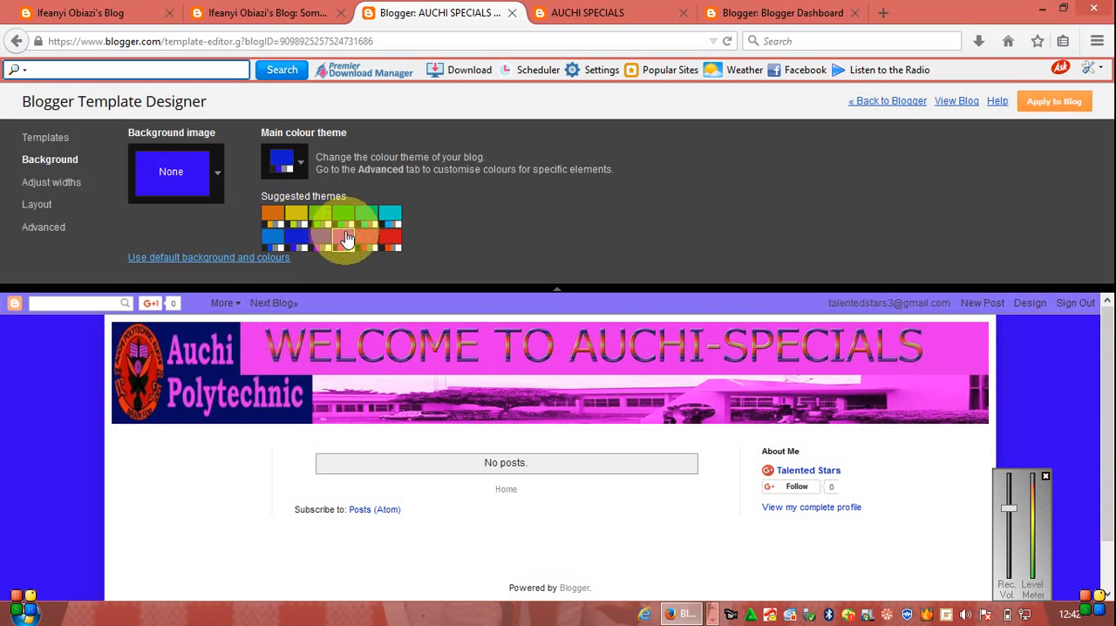
click(347, 241)
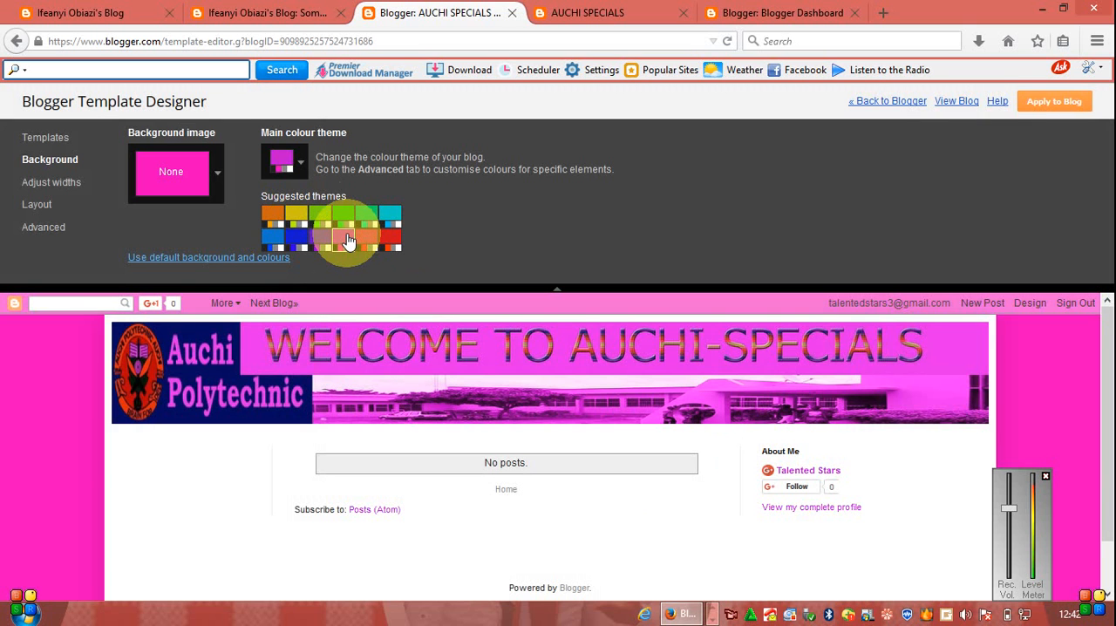
- Upload auchi reptor.jpg from the training folder as a custom background image
click(215, 177)
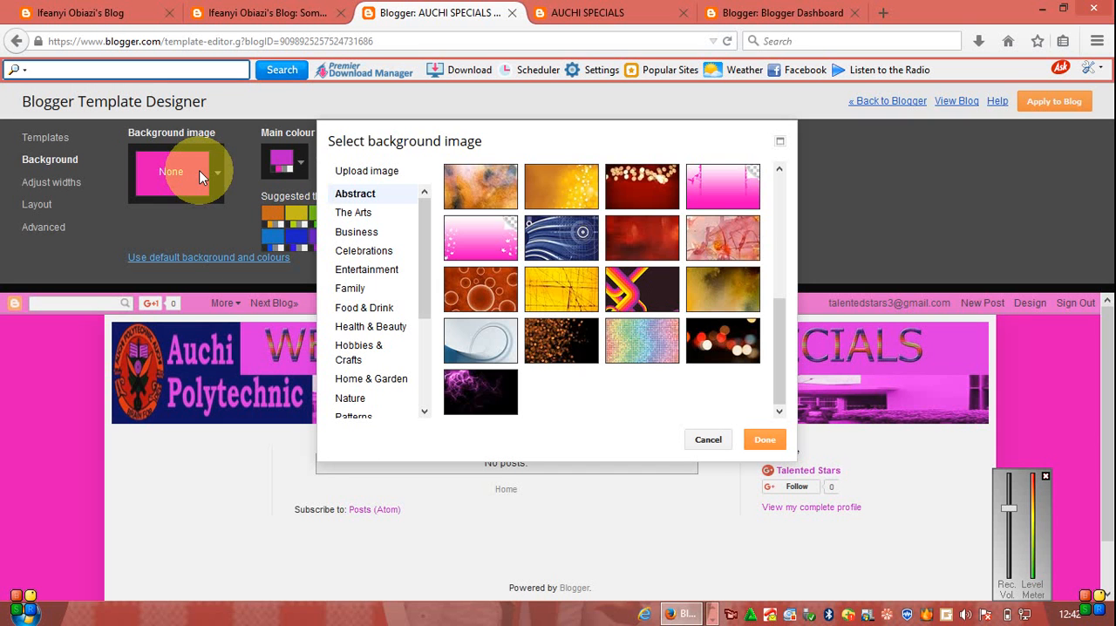
click(369, 173)
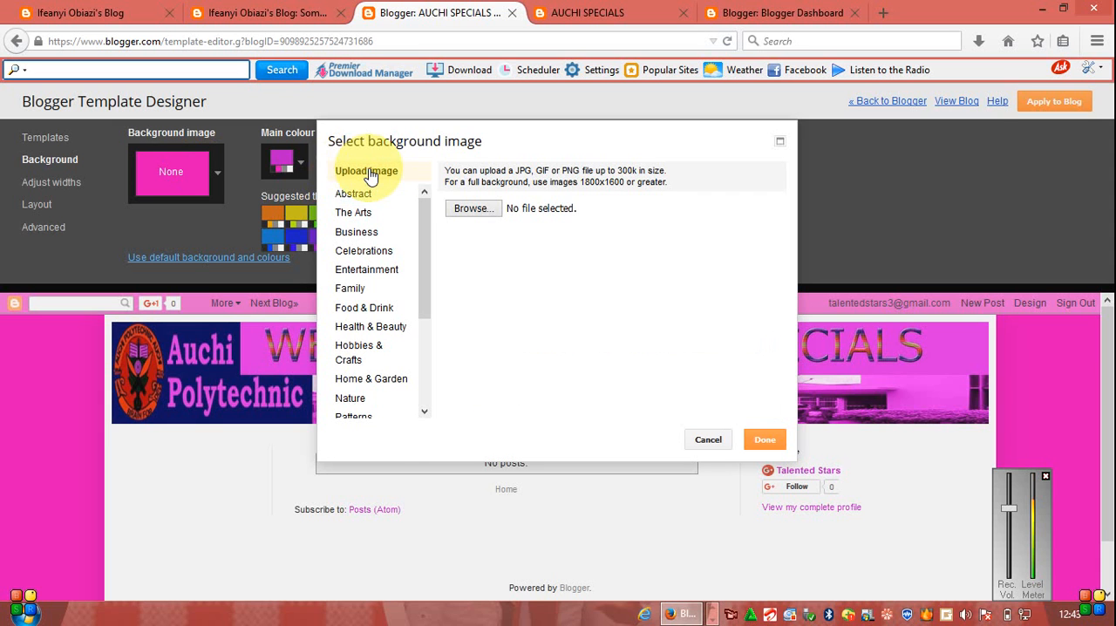
click(471, 207)
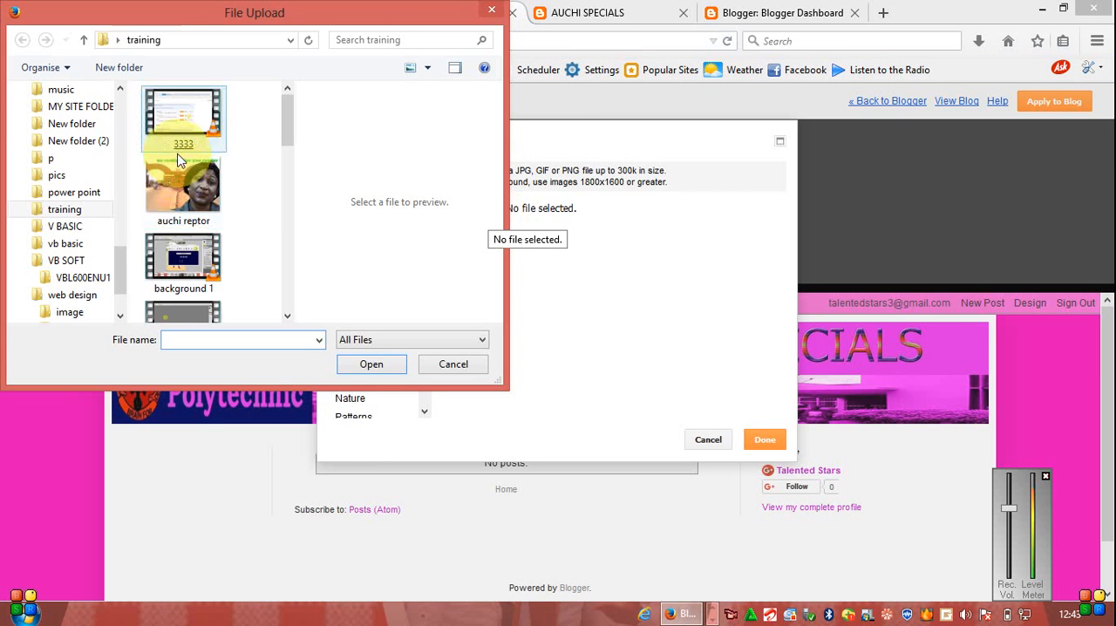
double_click(177, 177)
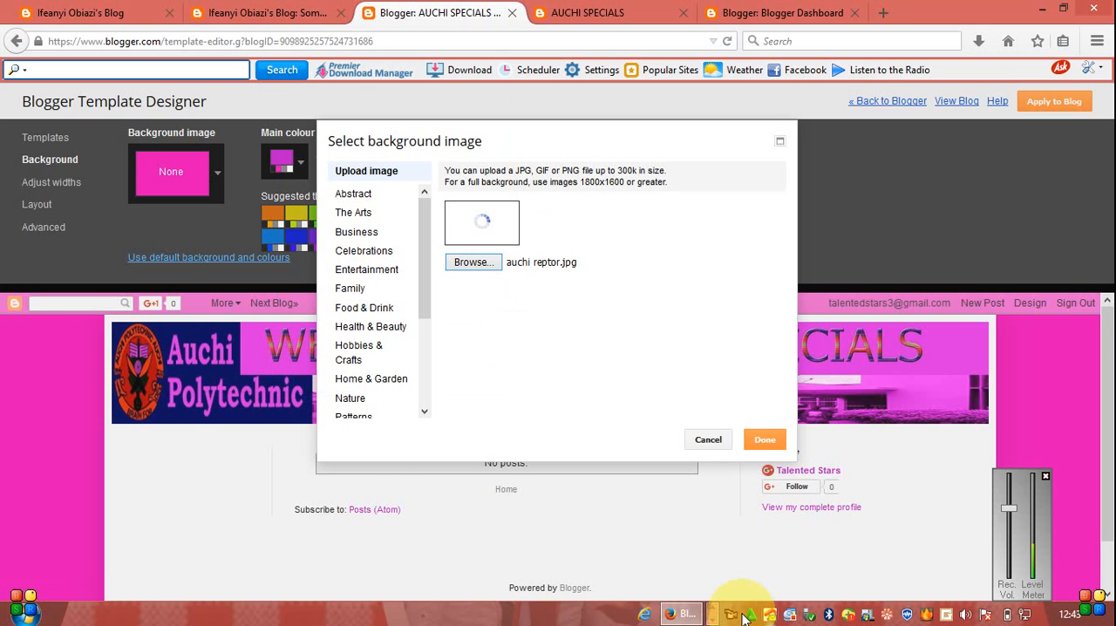
right_click(897, 609)
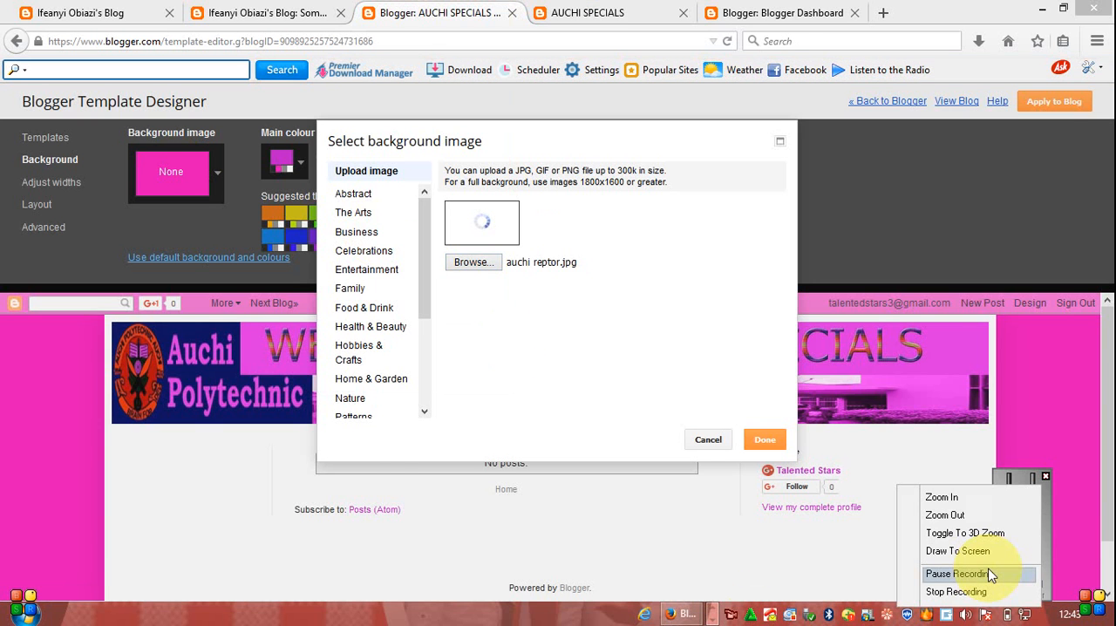
click(958, 574)
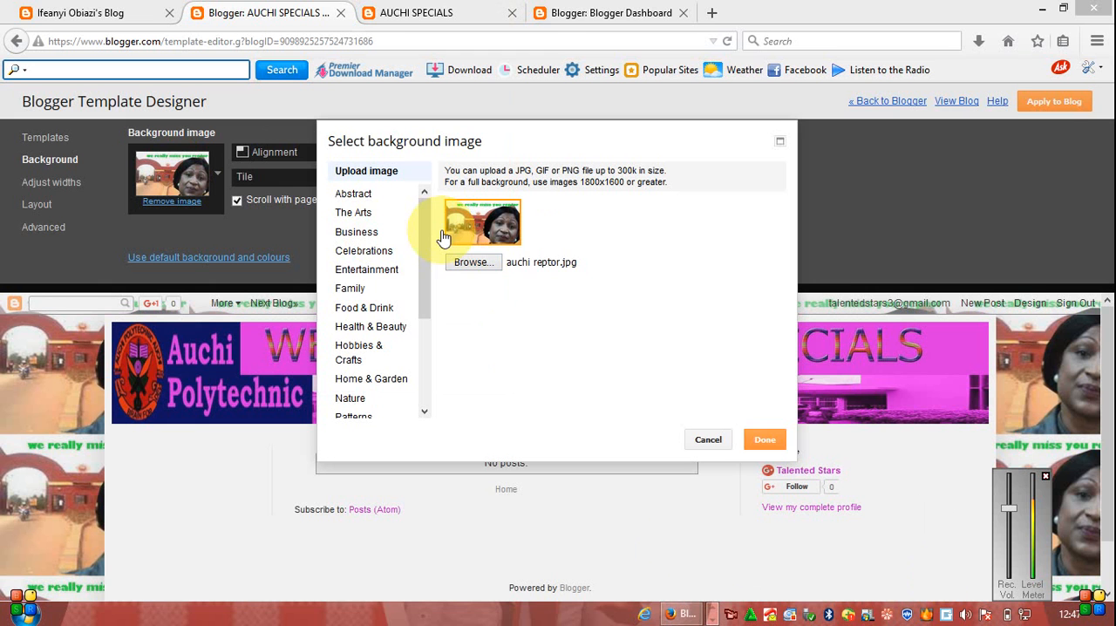
- Accept the uploaded picture as the blog background and check how it repeats down the page preview
click(766, 442)
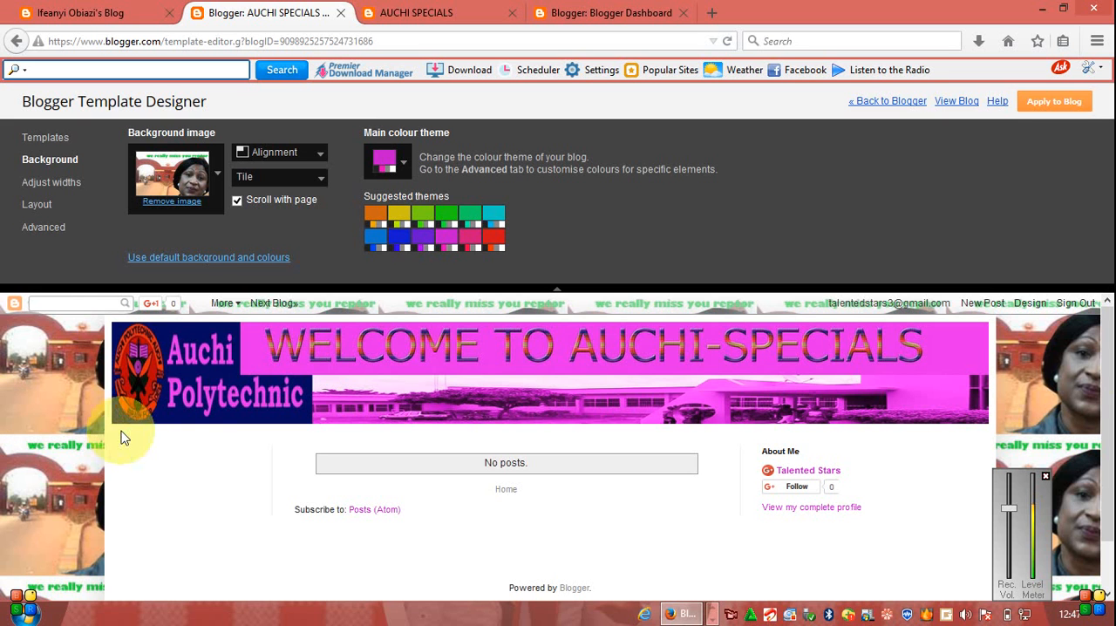
drag(1109, 397, 1113, 510)
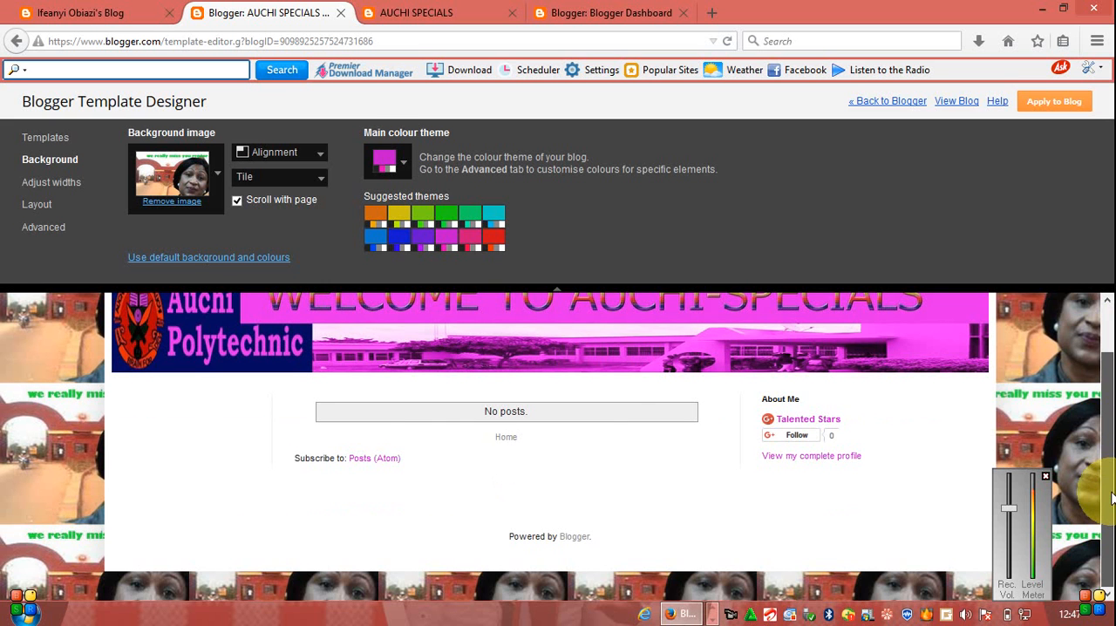
drag(1113, 498, 1101, 458)
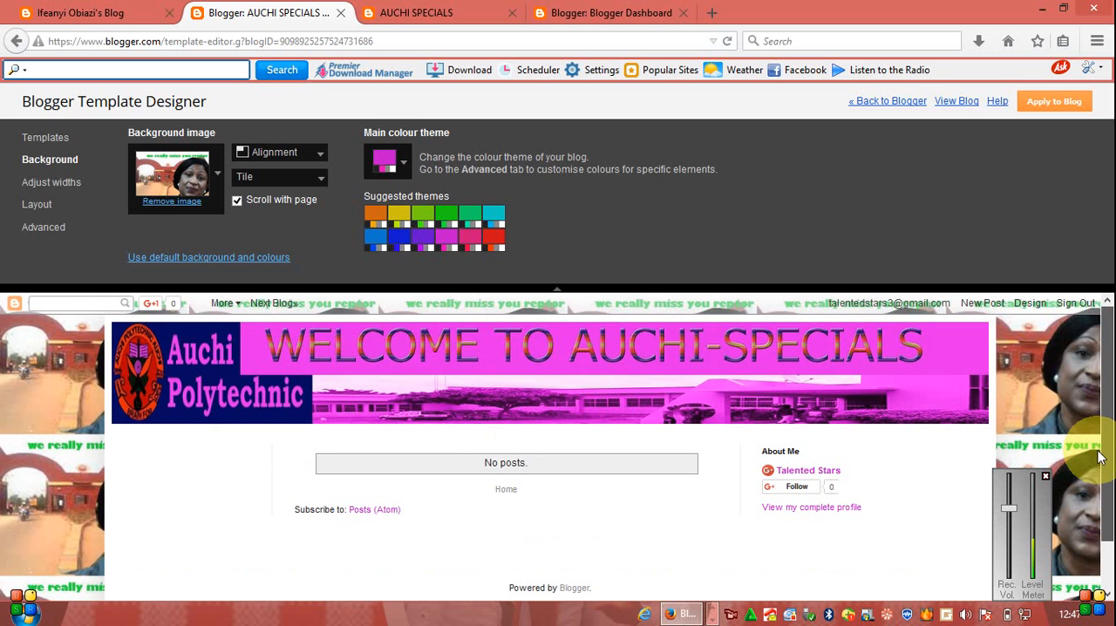
scroll(1106, 500, down, 1)
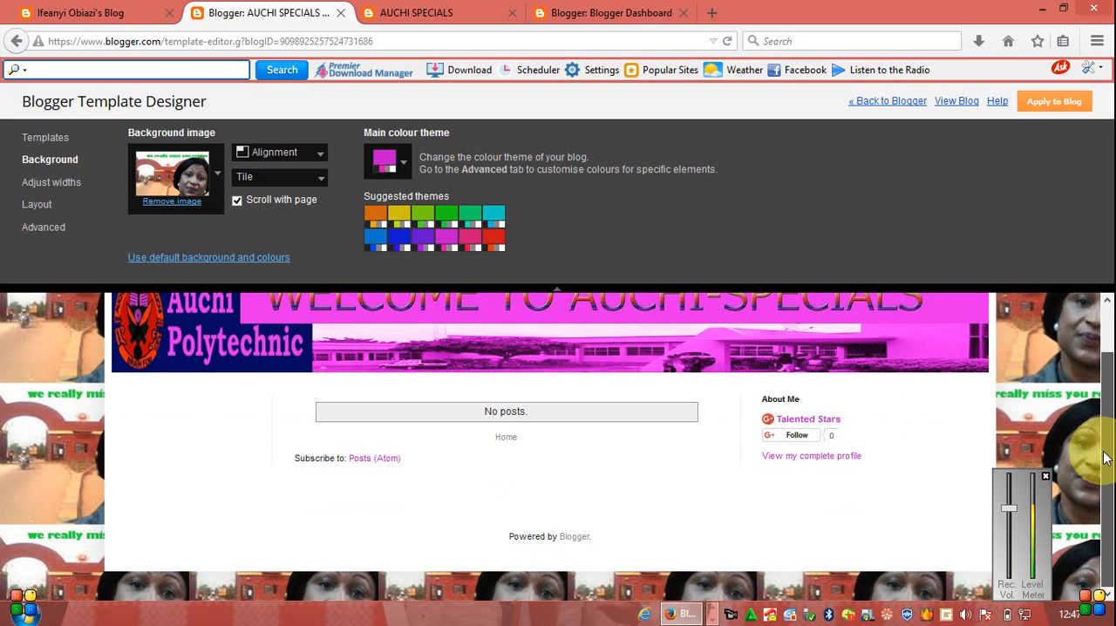
scroll(1106, 458, up, 1)
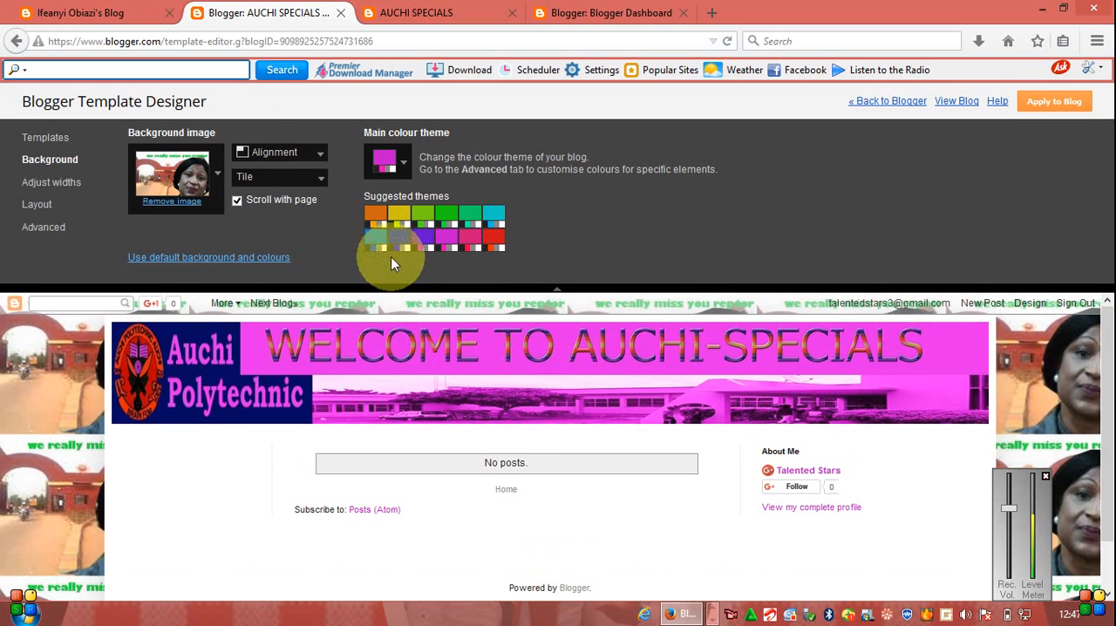
- Try top-centre alignment for the tiled background image, set it to bottom right, and disable its scrolling with the page
click(255, 155)
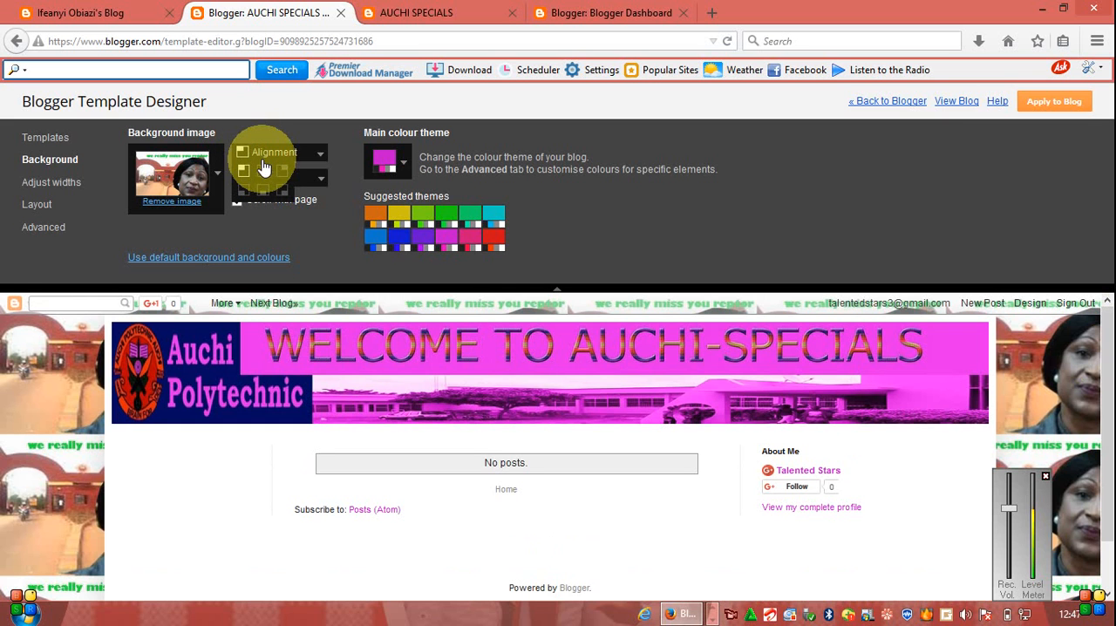
click(264, 167)
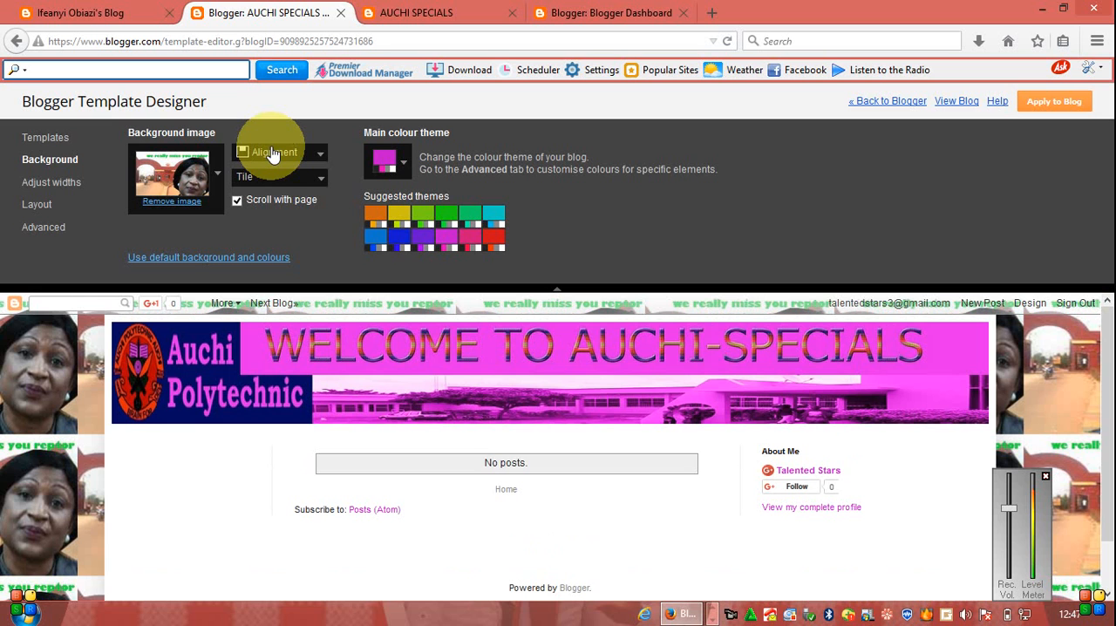
click(271, 156)
click(278, 189)
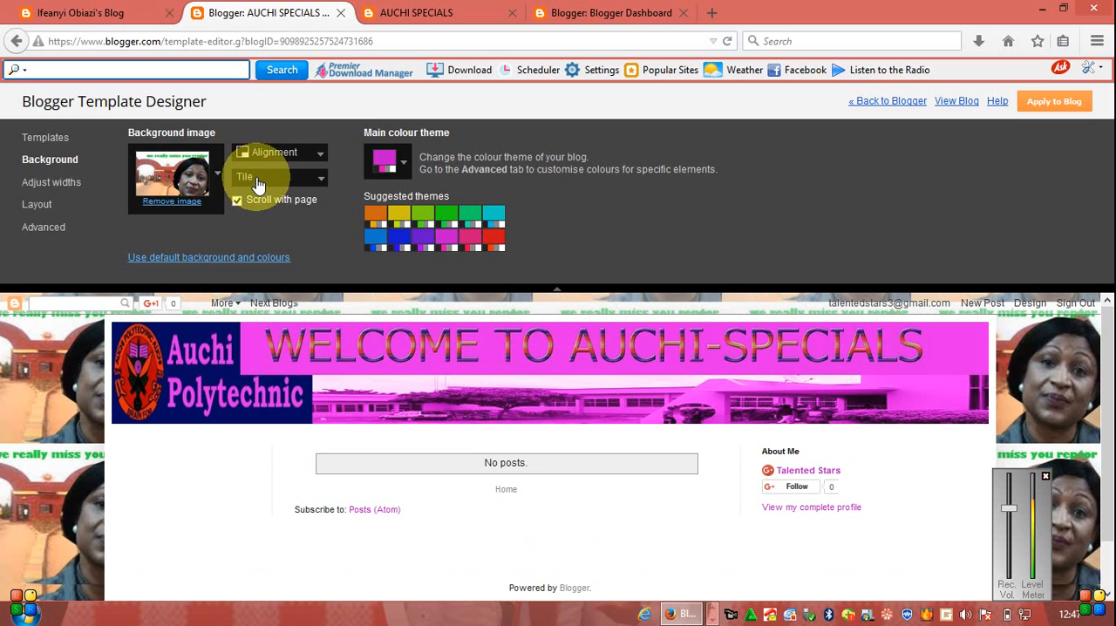
click(236, 202)
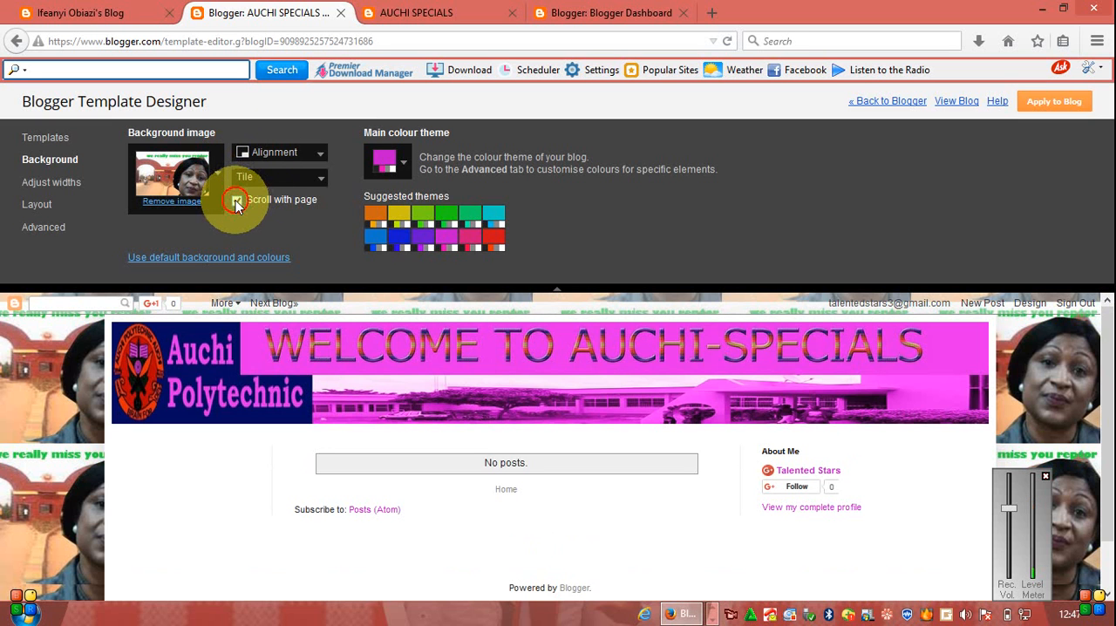
click(1108, 445)
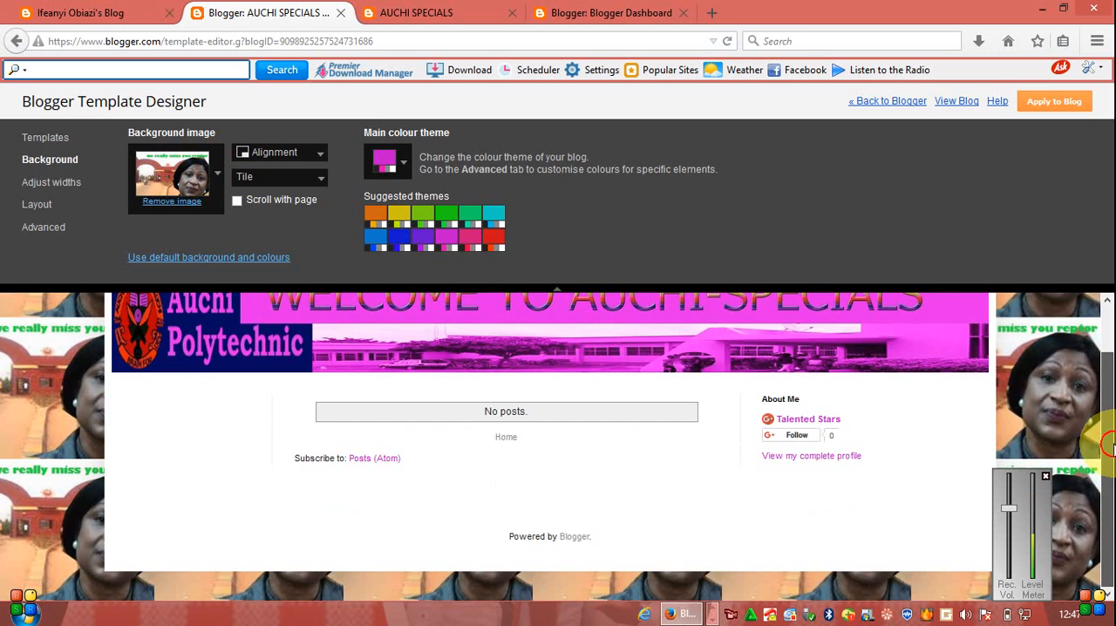
- Replace the uploaded background picture with the pink-to-white gradient image from the Abstract category
click(1102, 340)
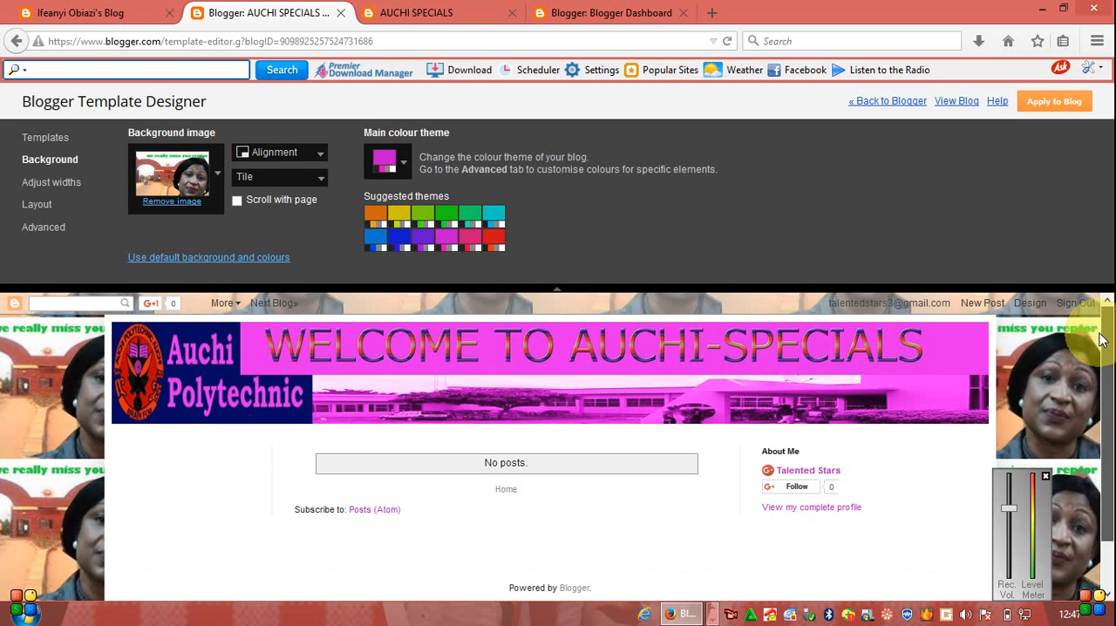
mouse_move(1100, 336)
mouse_down()
mouse_move(1108, 393)
mouse_move(1107, 332)
mouse_up()
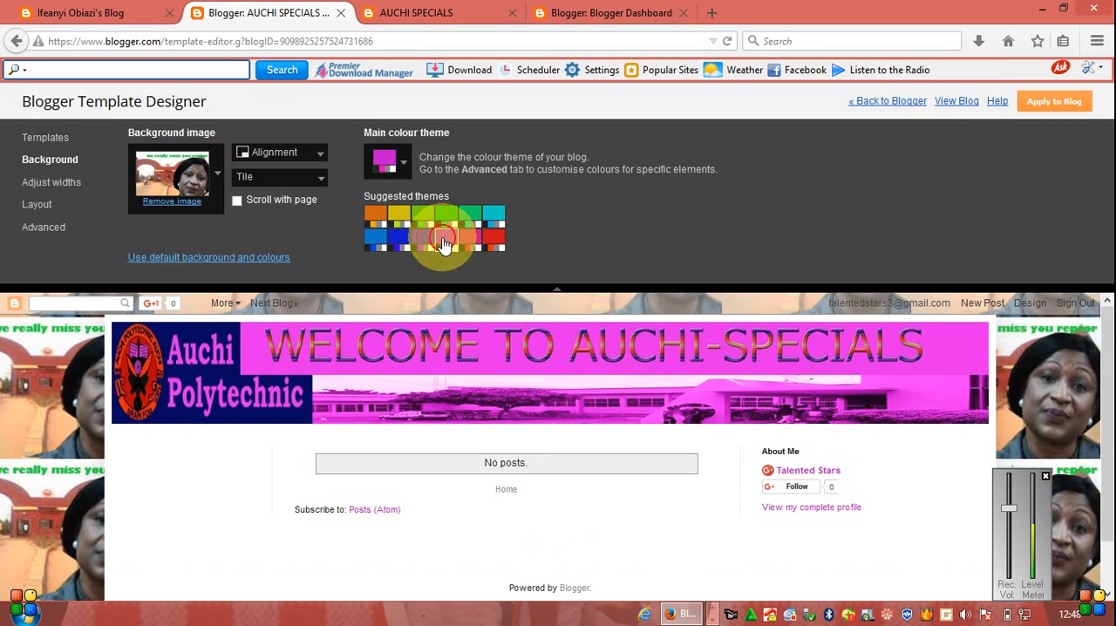
click(175, 193)
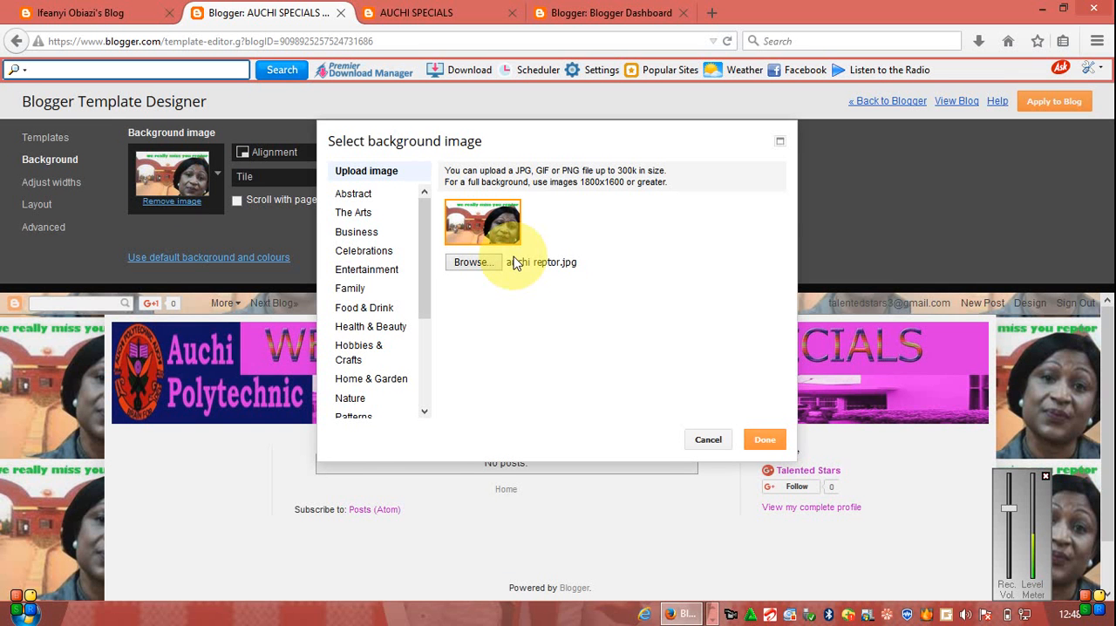
click(354, 197)
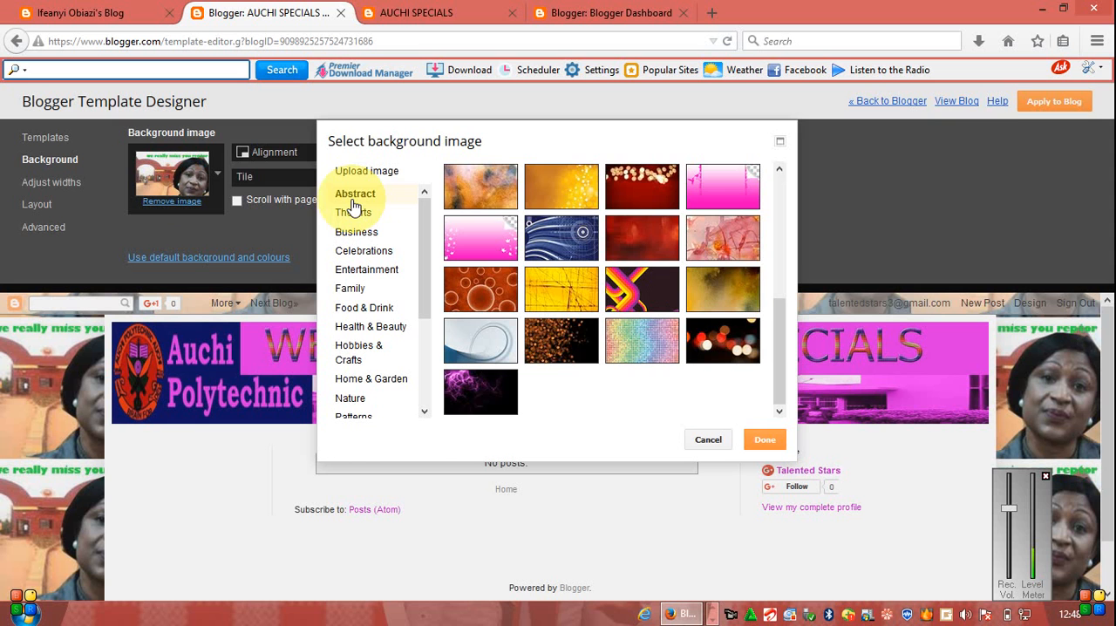
click(498, 242)
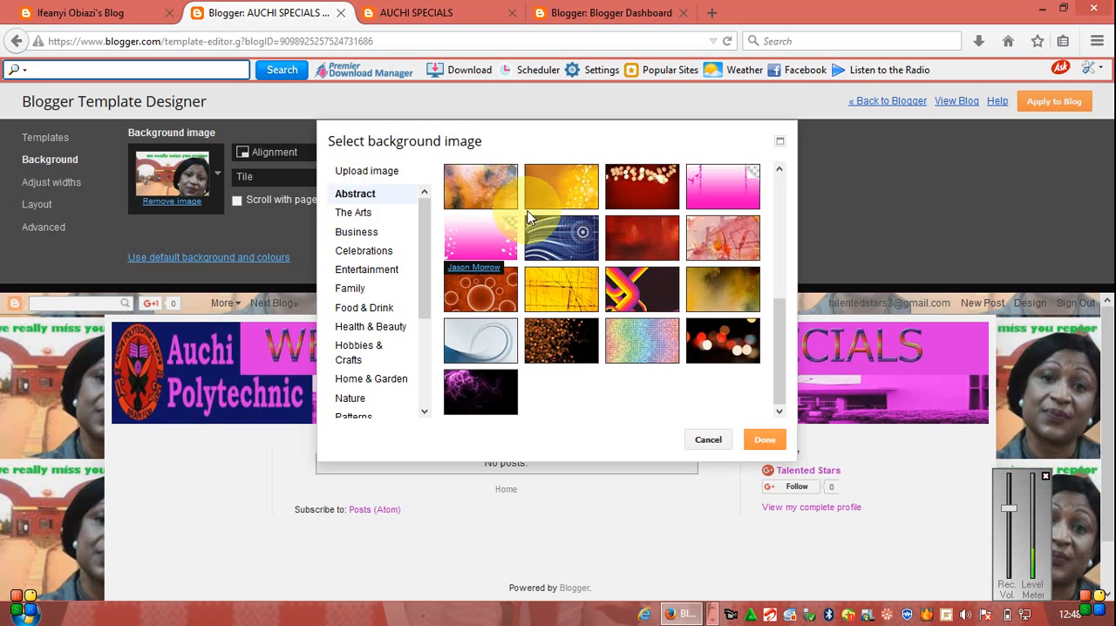
click(761, 442)
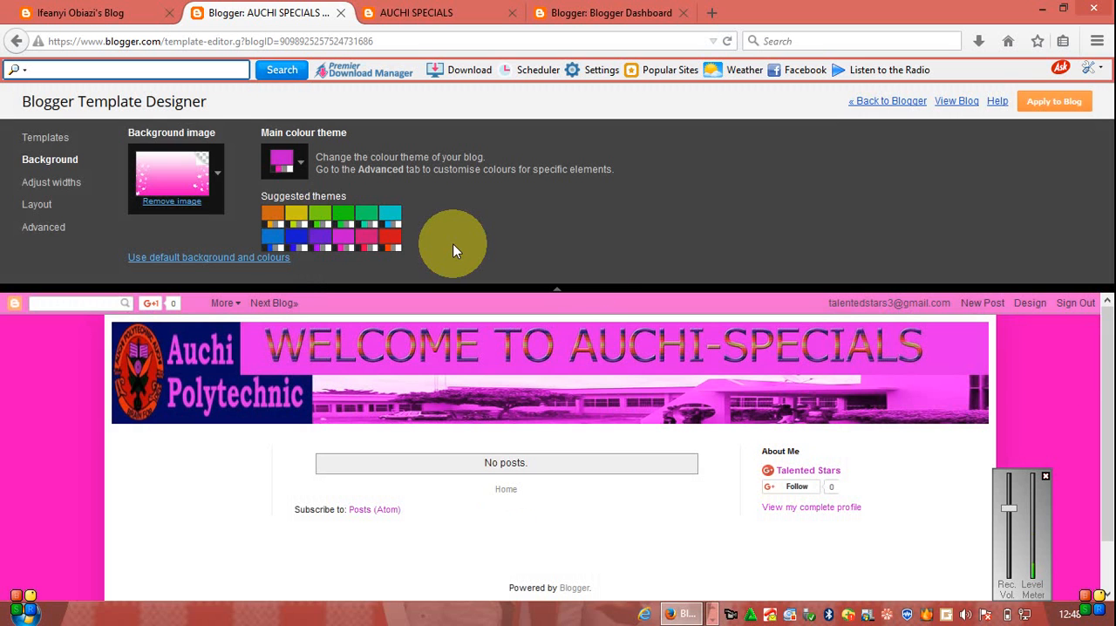
- Reset the blog to its default background and colours, and reapply the suggested magenta colour theme
click(349, 245)
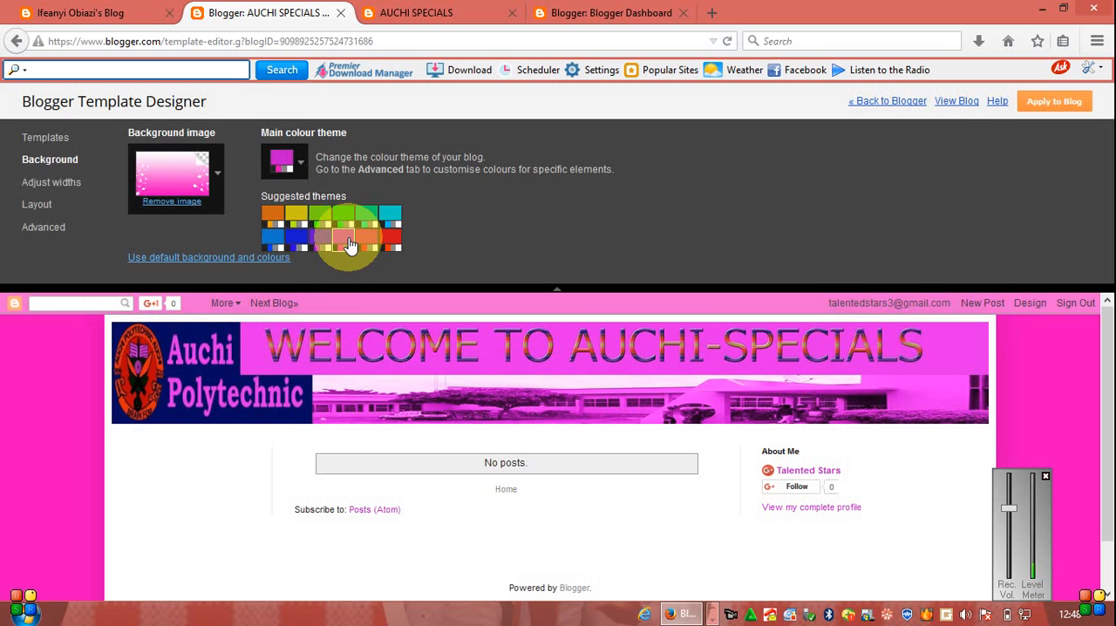
click(339, 243)
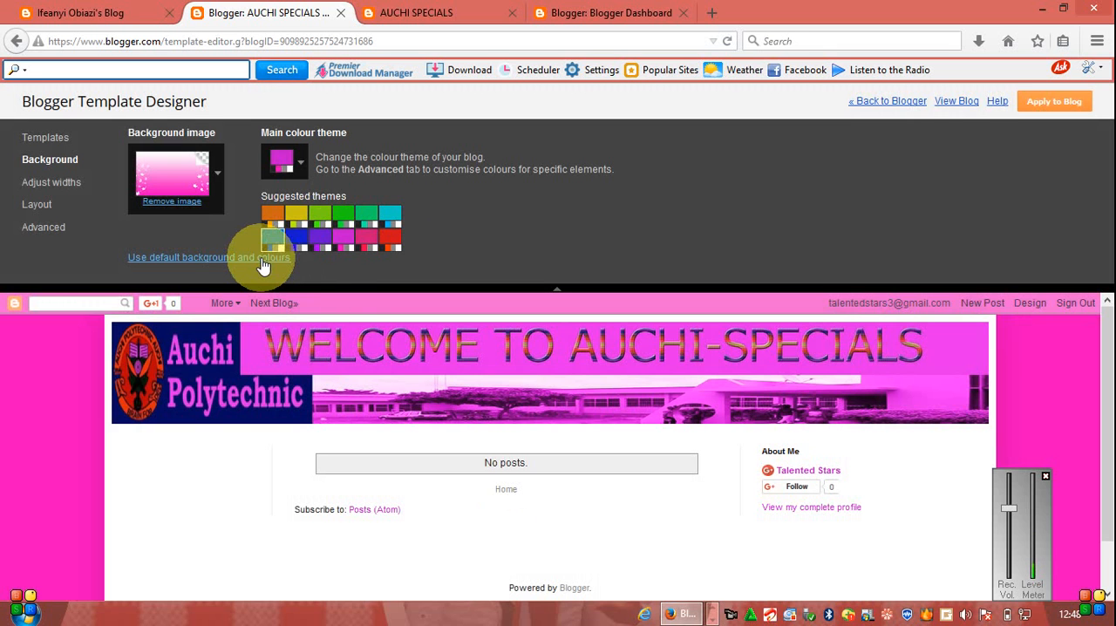
click(247, 259)
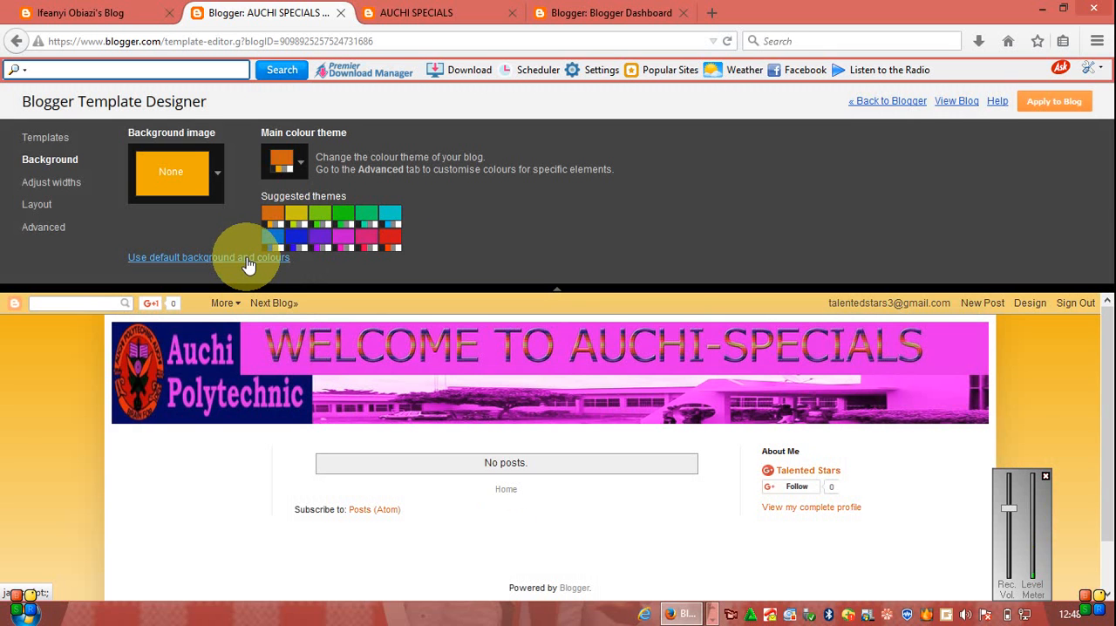
click(343, 244)
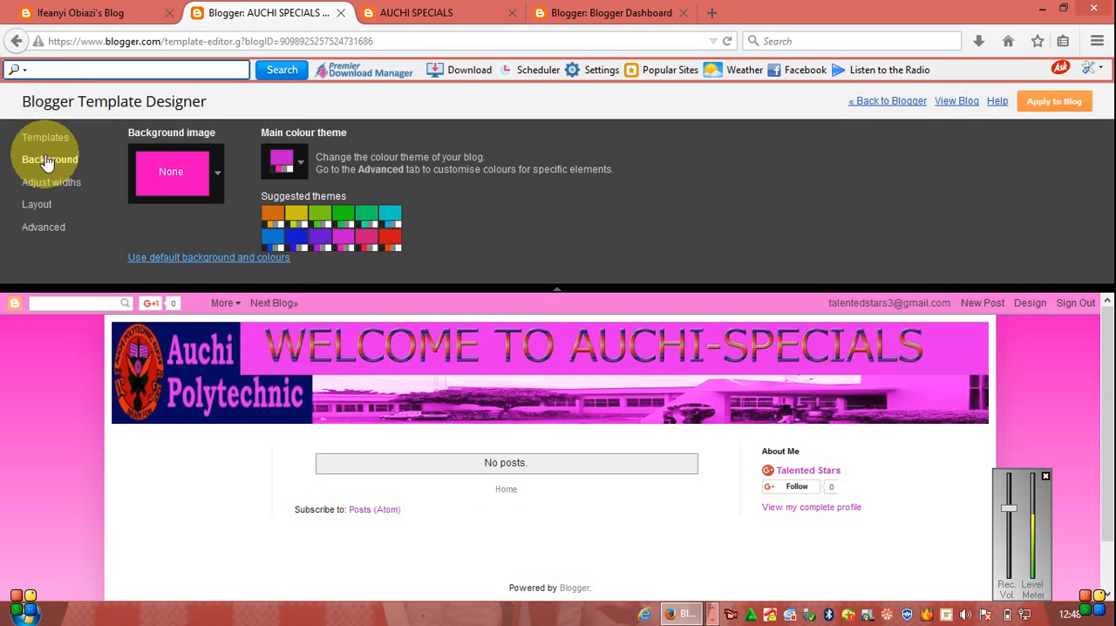
- Set the separator line colour in the advanced Accents settings to the template's magenta, #c311cc
click(63, 230)
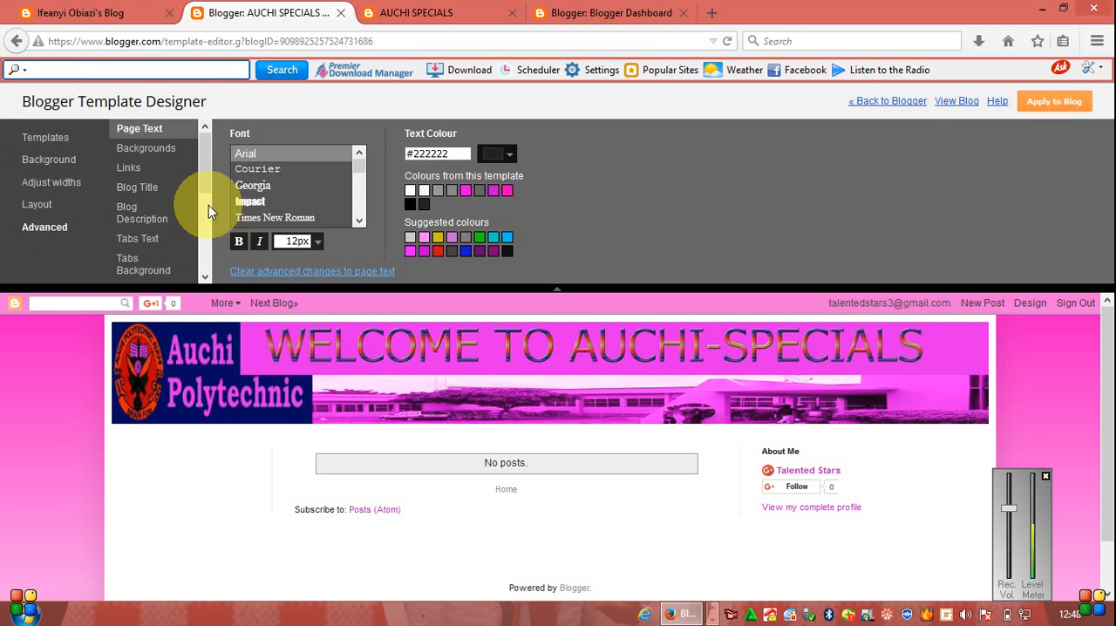
click(212, 232)
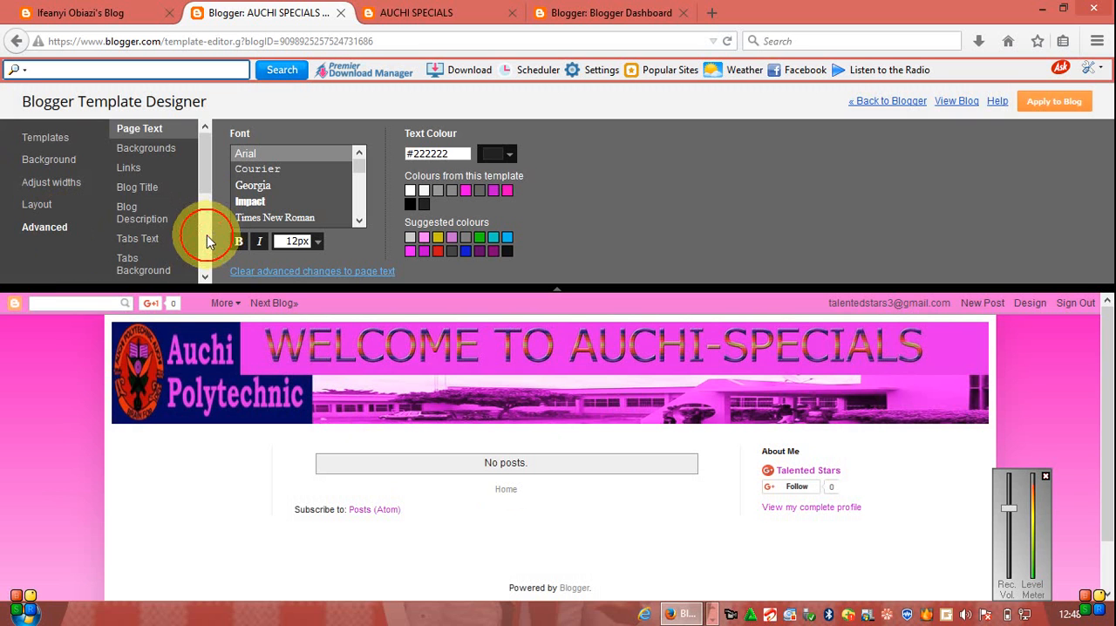
click(204, 236)
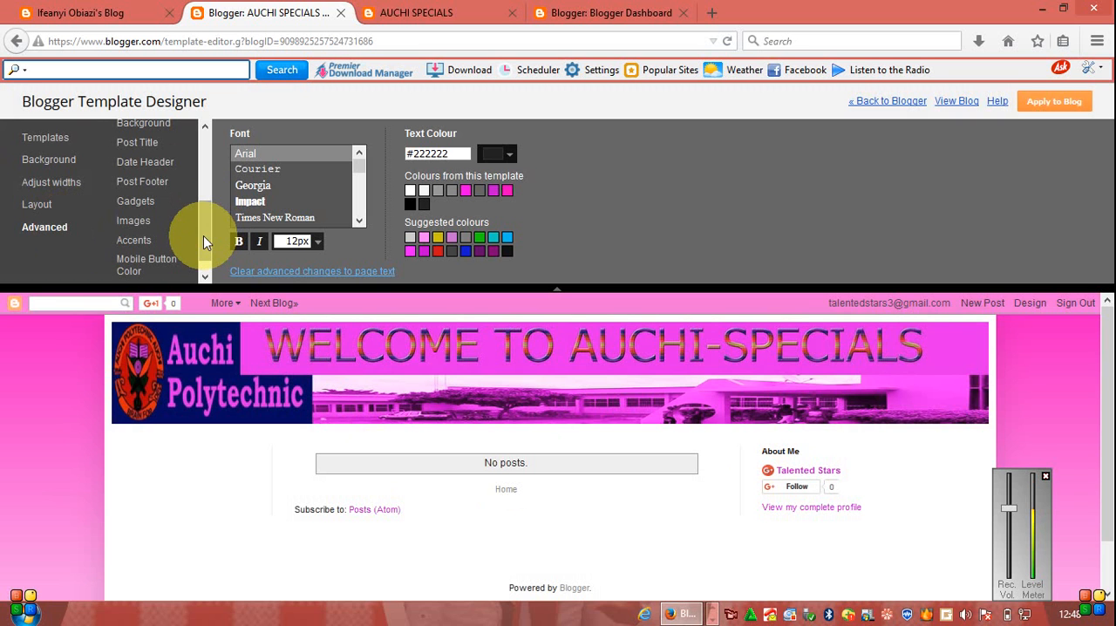
click(135, 240)
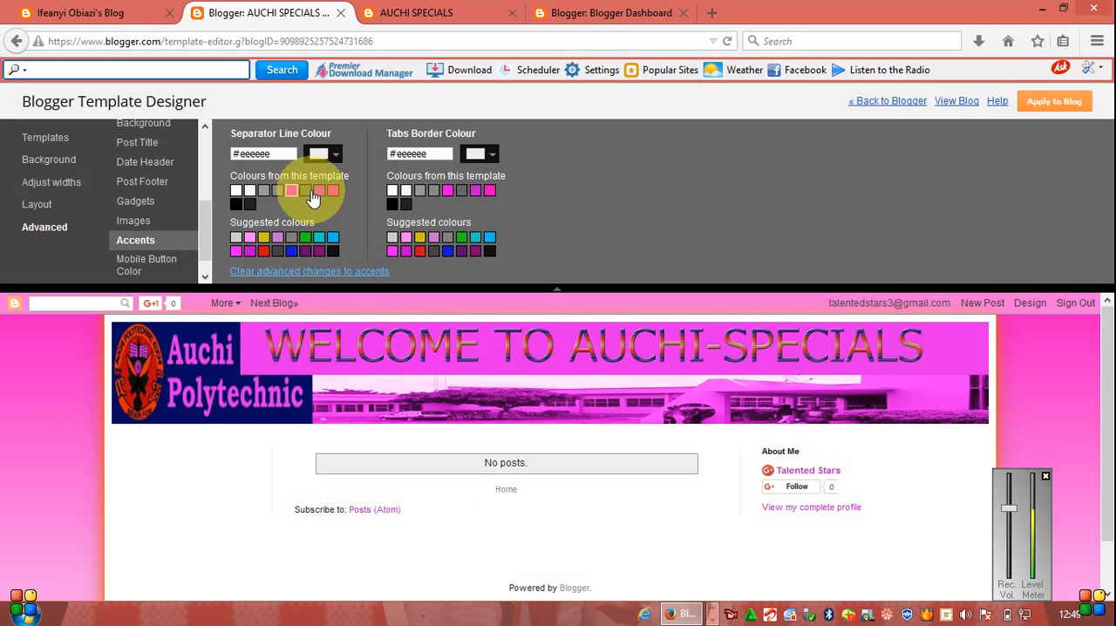
click(320, 192)
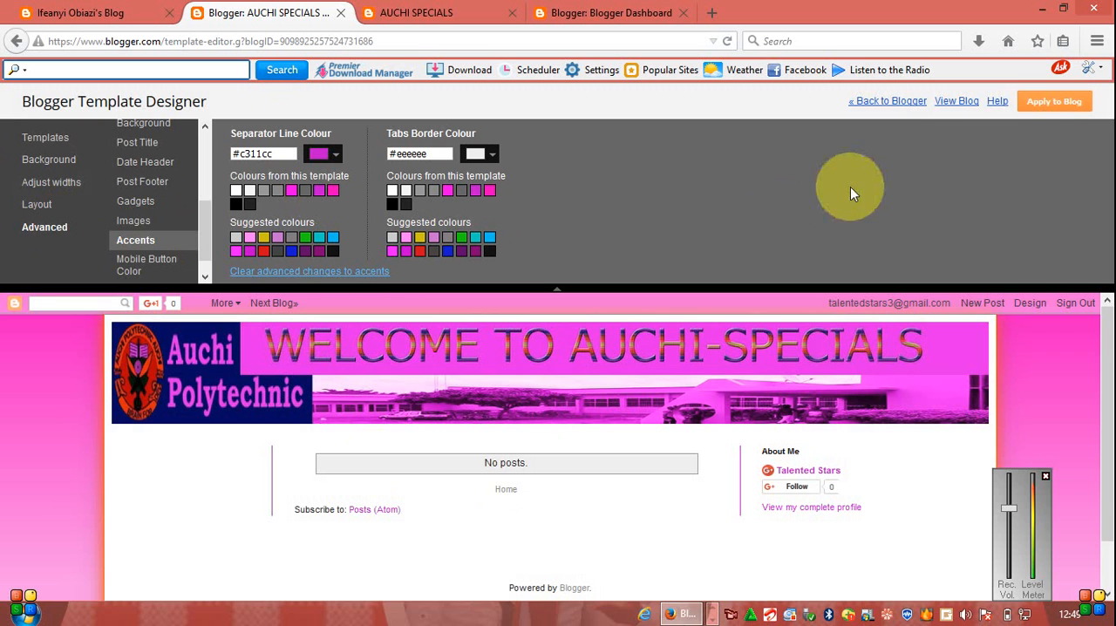
- Apply the template design to the blog and reload the live AUCHI SPECIALS page to check it
click(1062, 104)
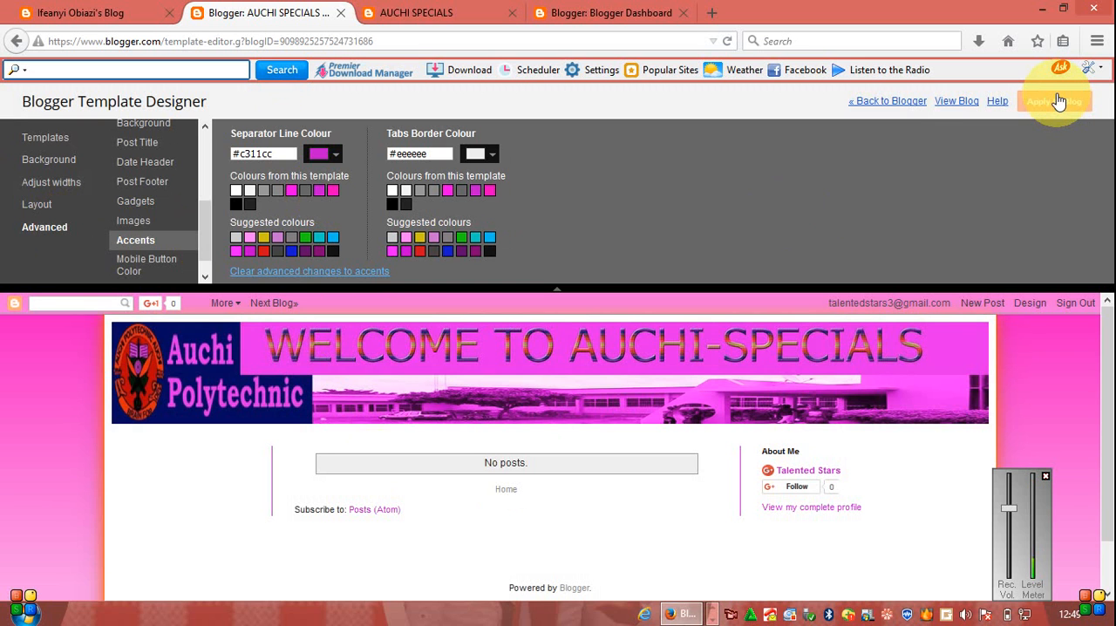
click(1058, 98)
click(1052, 104)
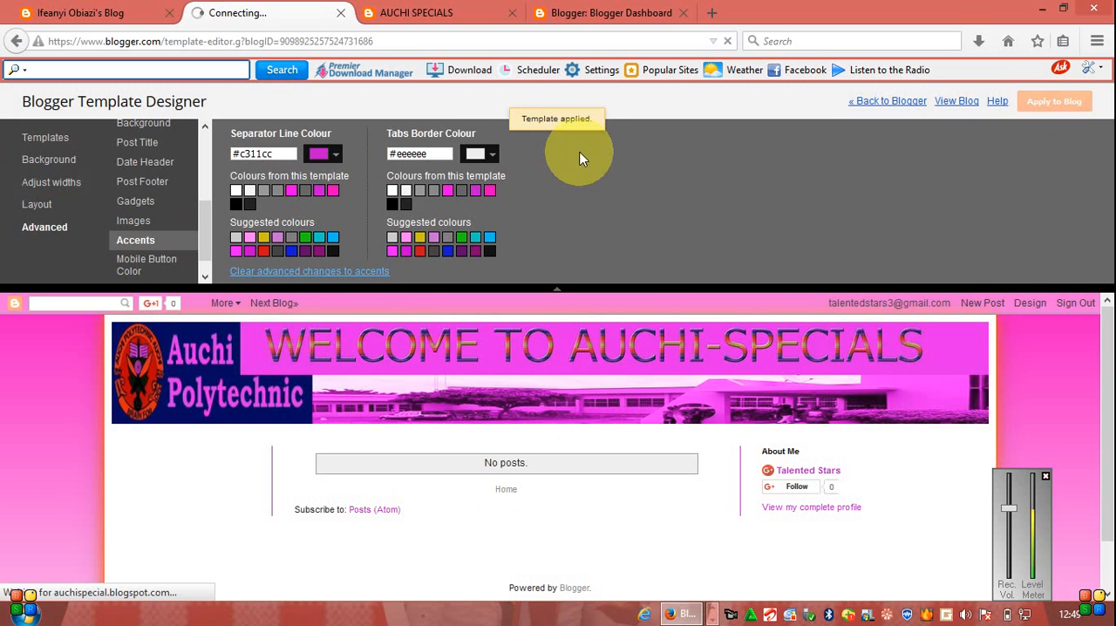
click(398, 11)
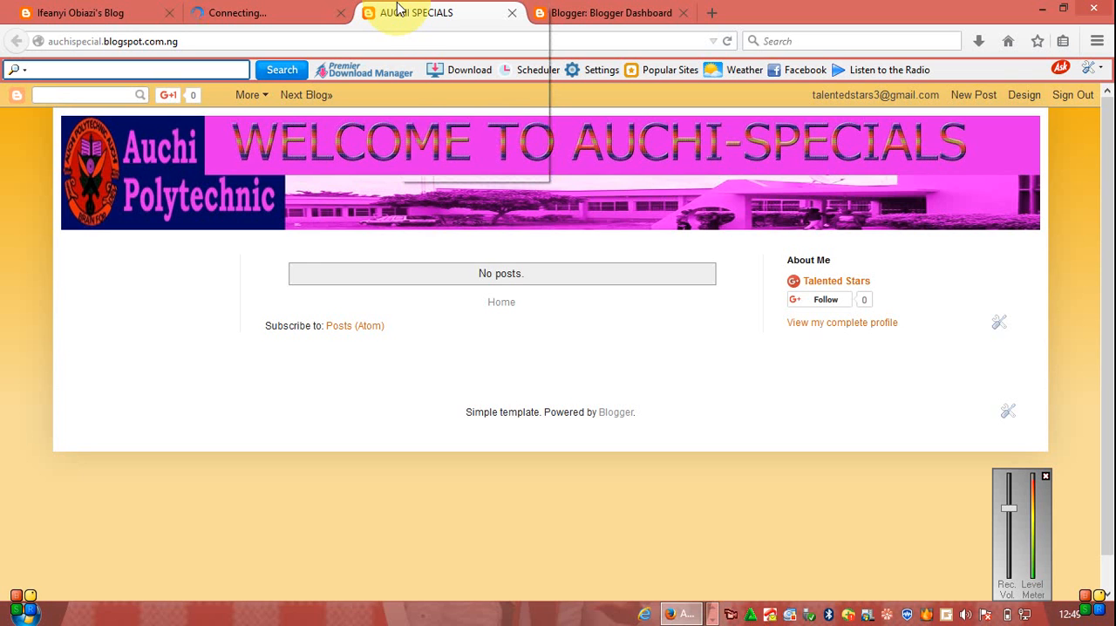
right_click(398, 8)
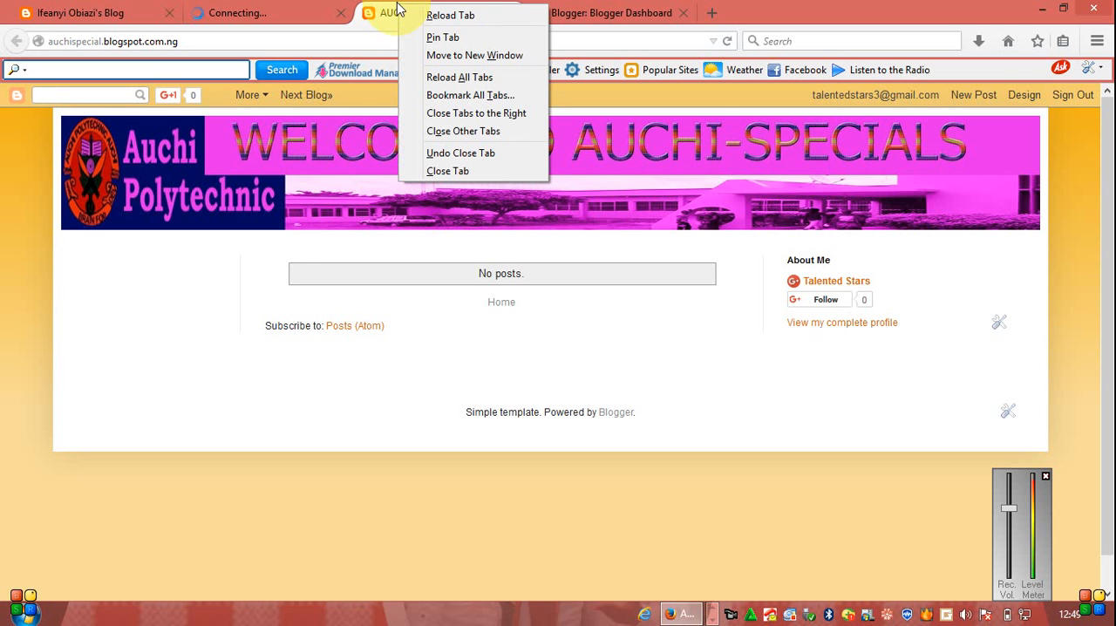
click(450, 15)
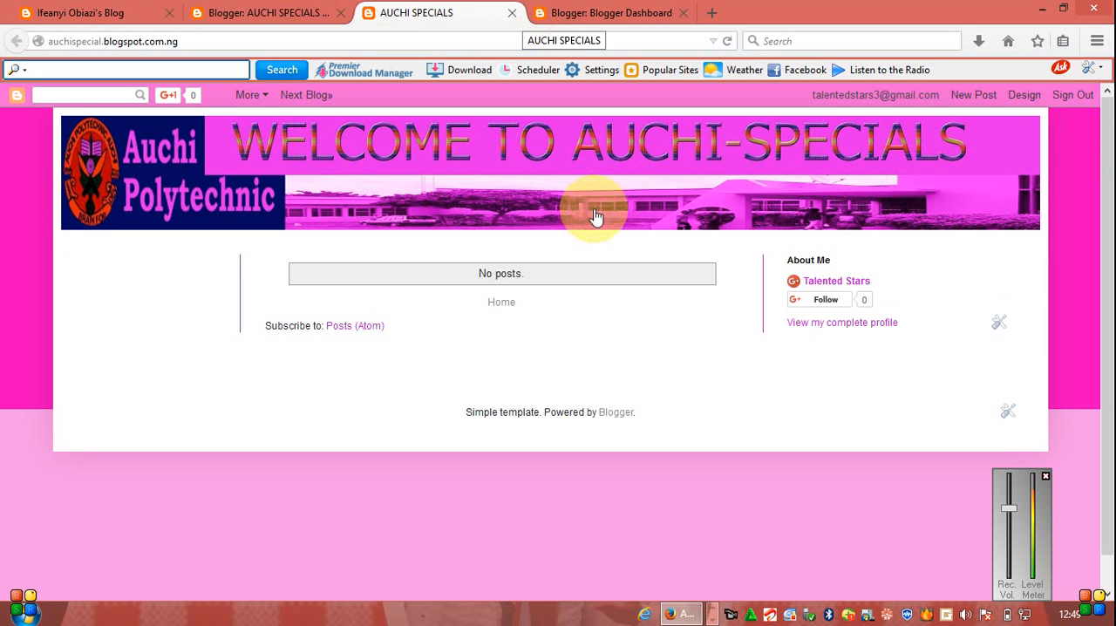
right_click(762, 616)
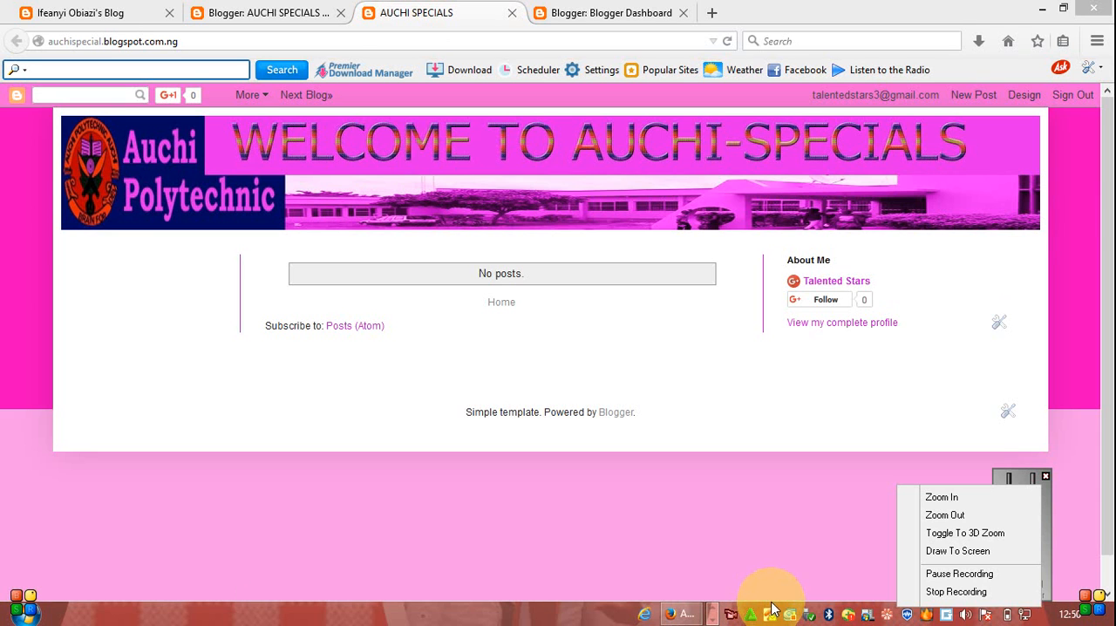
click(963, 594)
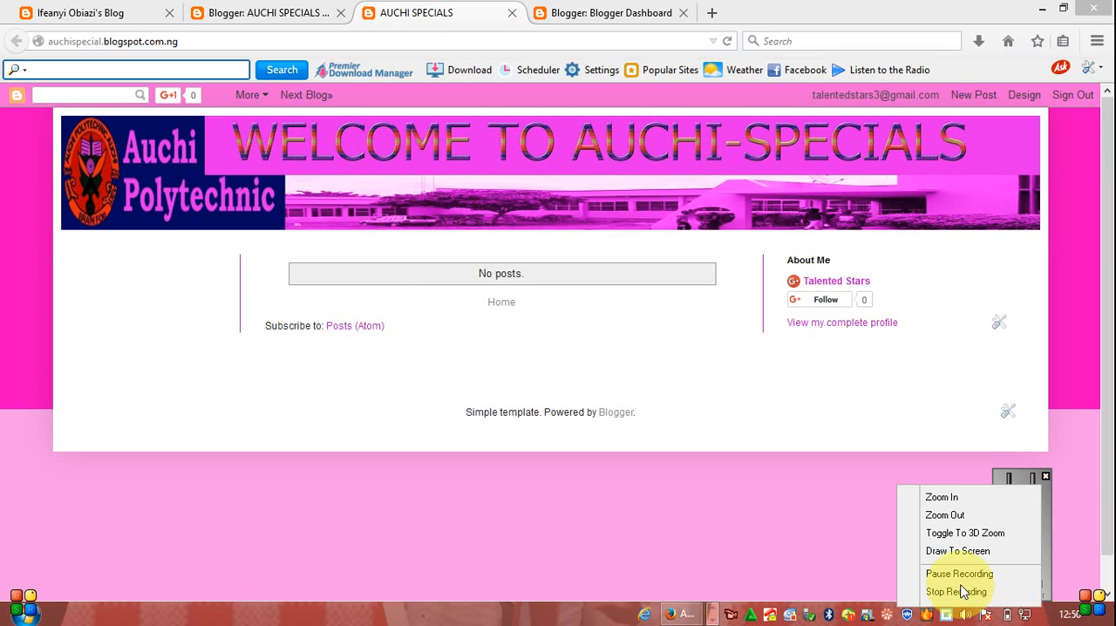